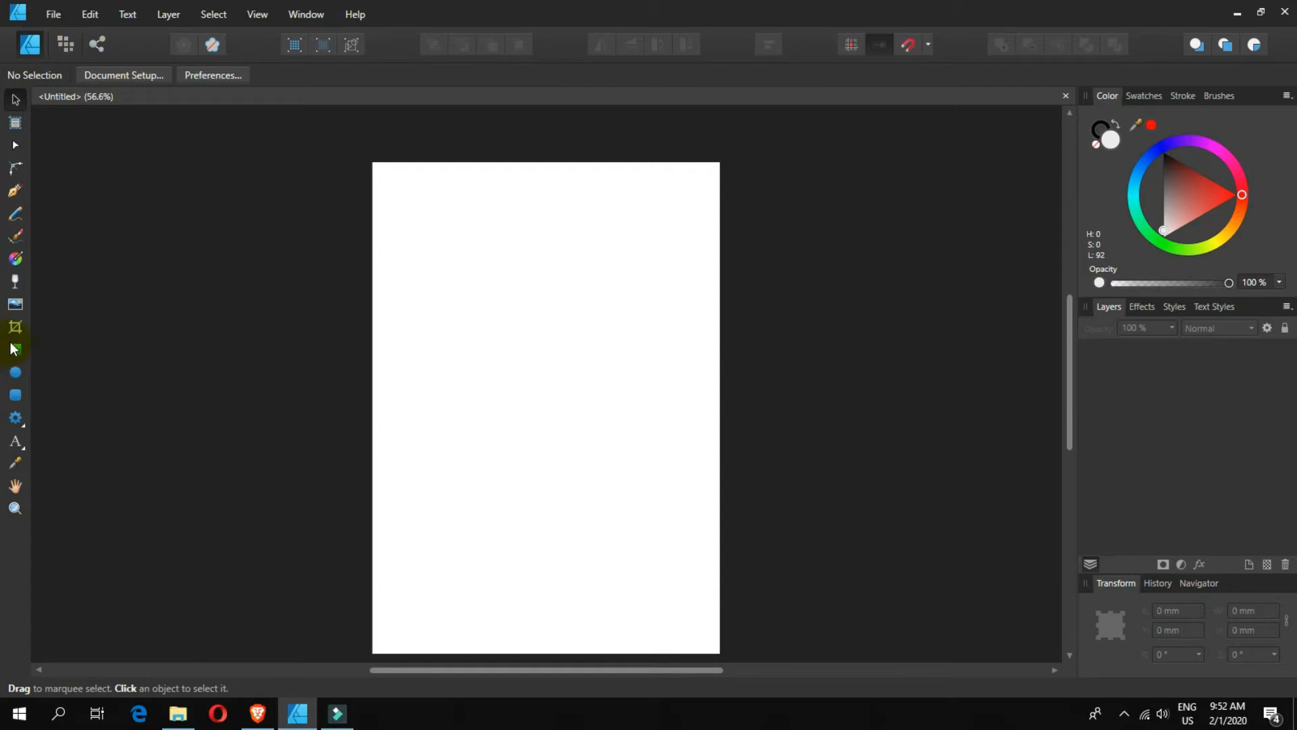
- Draw a rectangle about 157 by 99 mm in the upper part of the page and fill it with pink (H 323, S 100, L 50)
{"action": "key", "text": "m"}
{"action": "mouse_move", "coordinate": [421, 213]}
{"action": "left_mouse_down"}
{"action": "mouse_move", "coordinate": [622, 304]}
{"action": "mouse_move", "coordinate": [654, 385]}
{"action": "mouse_move", "coordinate": [682, 377]}
{"action": "left_mouse_up"}
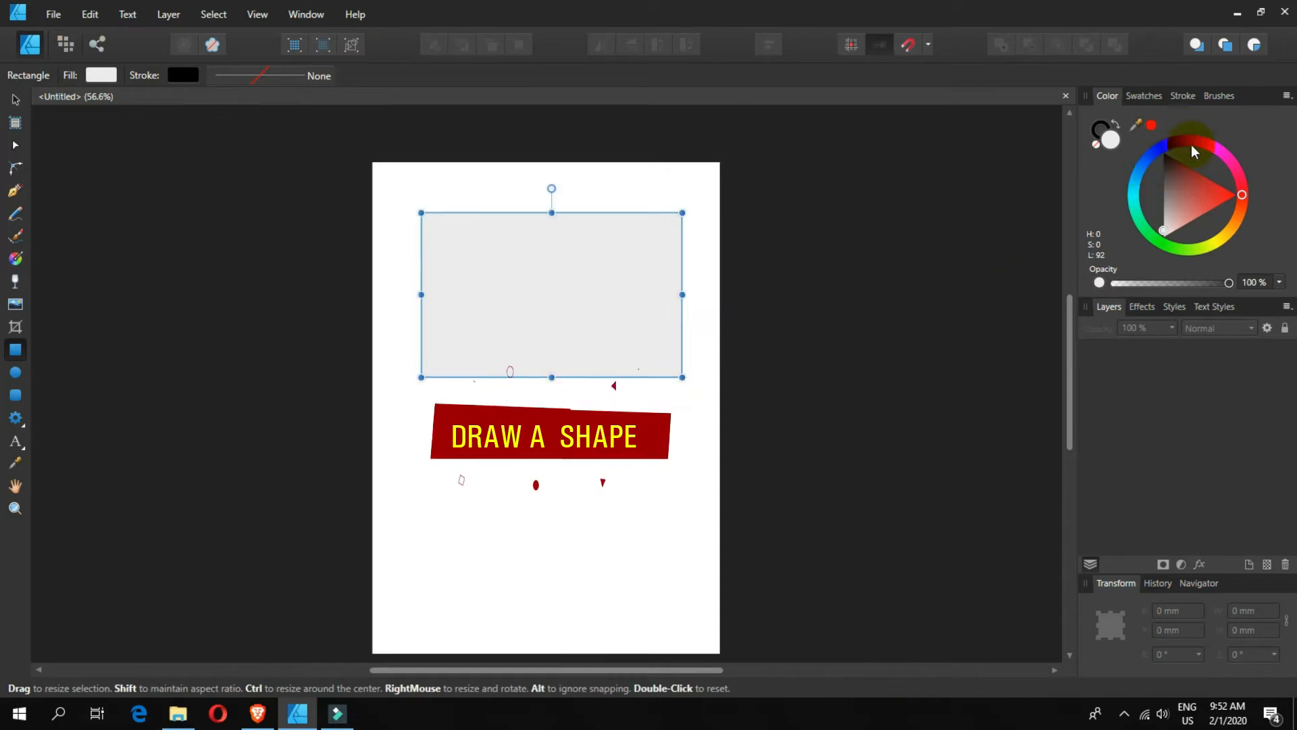
{"action": "left_click", "coordinate": [1158, 244]}
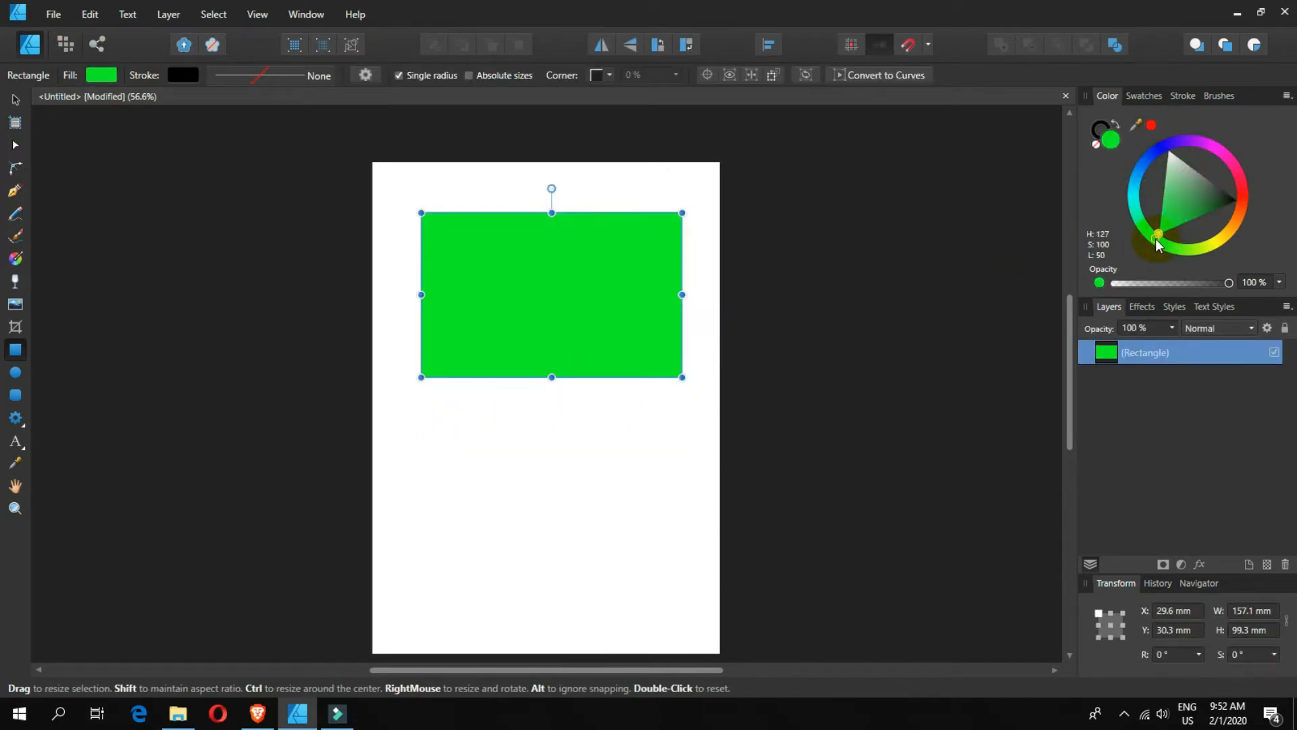
{"action": "left_click", "coordinate": [1231, 166]}
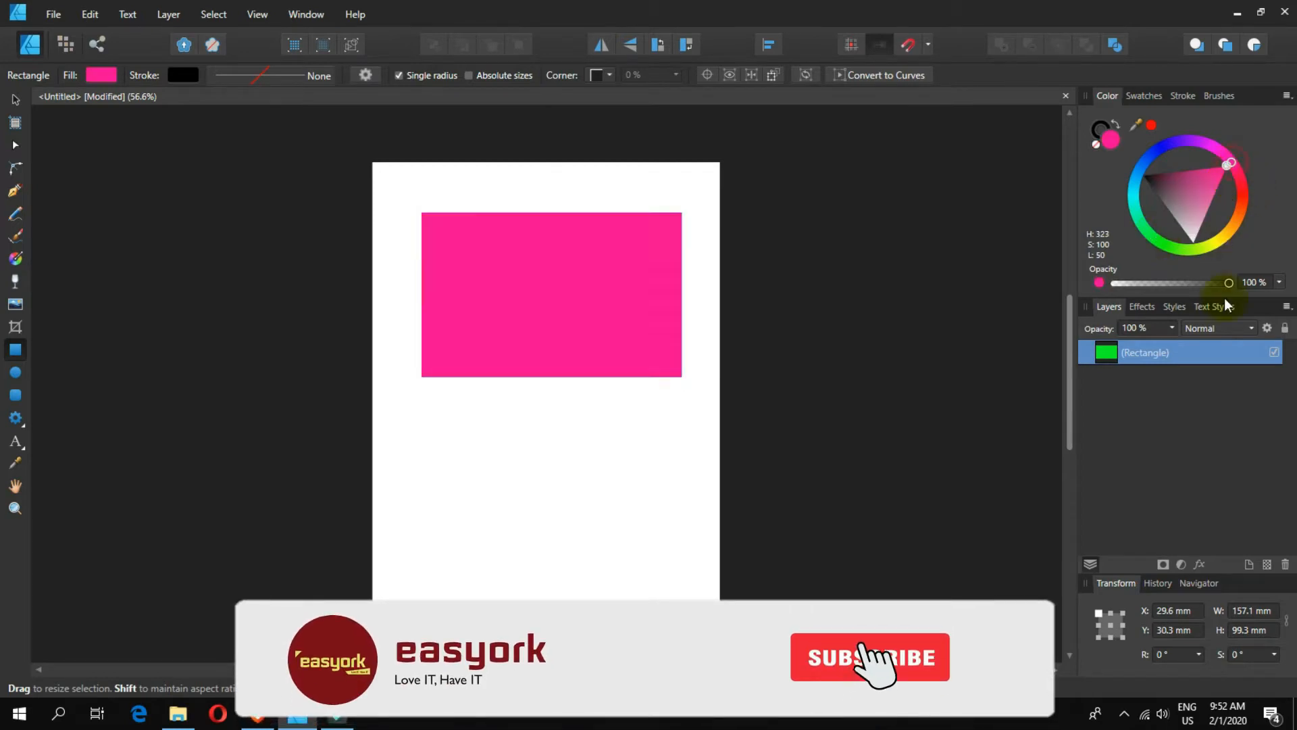
- Try to add a node on the pink rectangle's top edge with the Node Tool, keeping the rectangle selected
{"action": "left_click", "coordinate": [16, 100]}
{"action": "left_click", "coordinate": [480, 407]}
{"action": "left_click", "coordinate": [531, 285]}
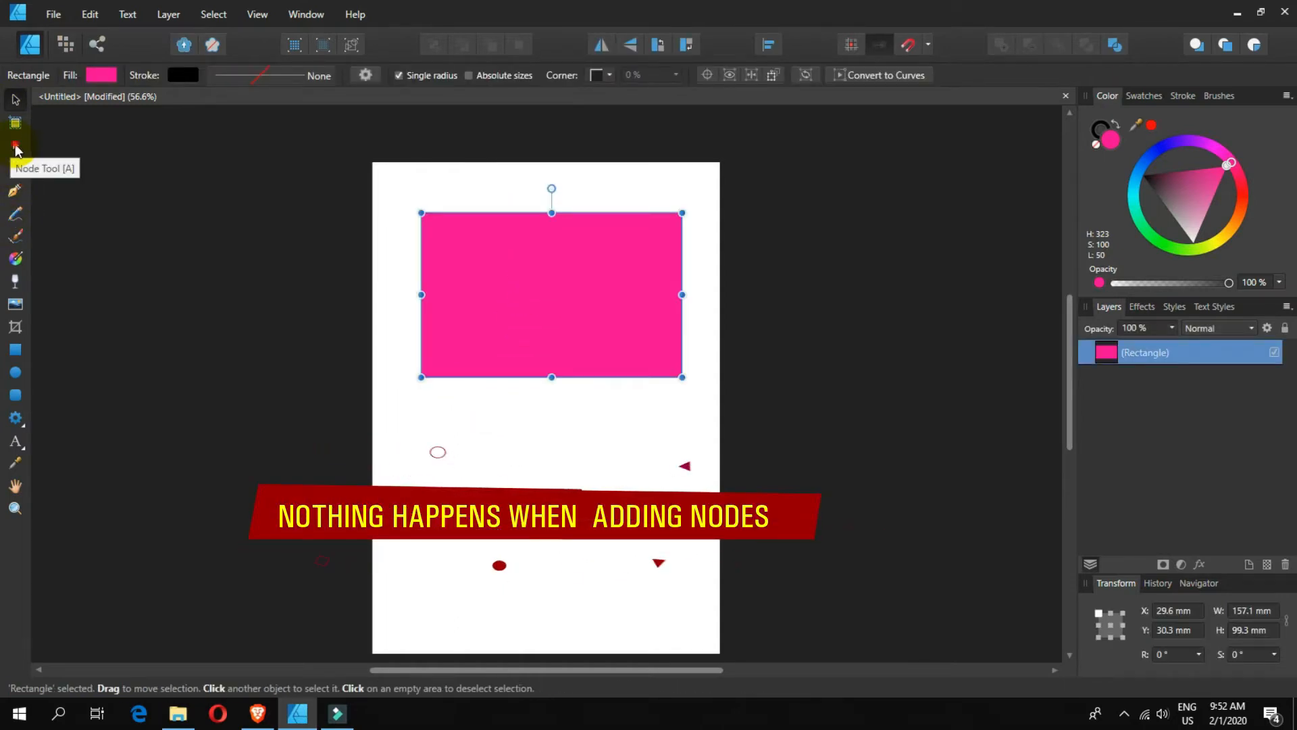
{"action": "left_click", "coordinate": [16, 148]}
{"action": "left_click", "coordinate": [489, 214]}
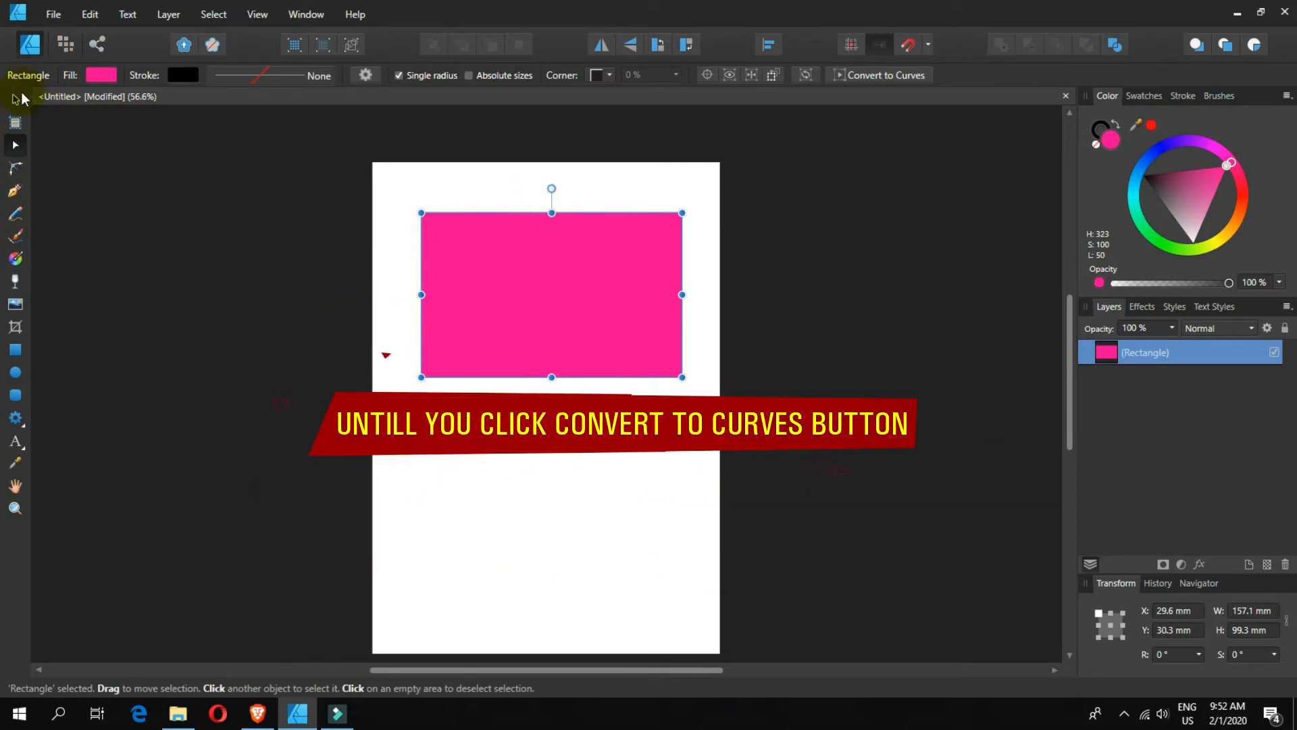
{"action": "left_click", "coordinate": [585, 301]}
{"action": "left_click", "coordinate": [634, 270]}
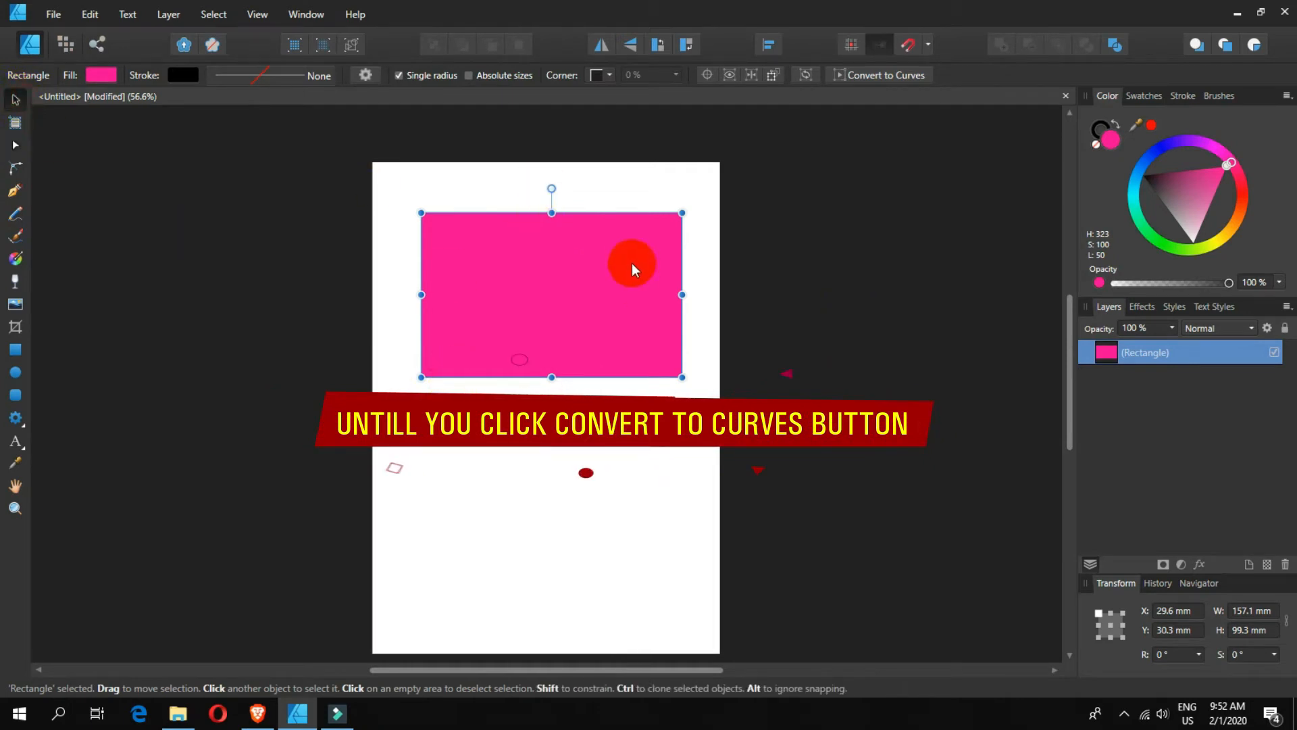
- Convert the pink rectangle to curves and add two nodes along its top edge with the Node Tool
{"action": "left_click", "coordinate": [892, 79]}
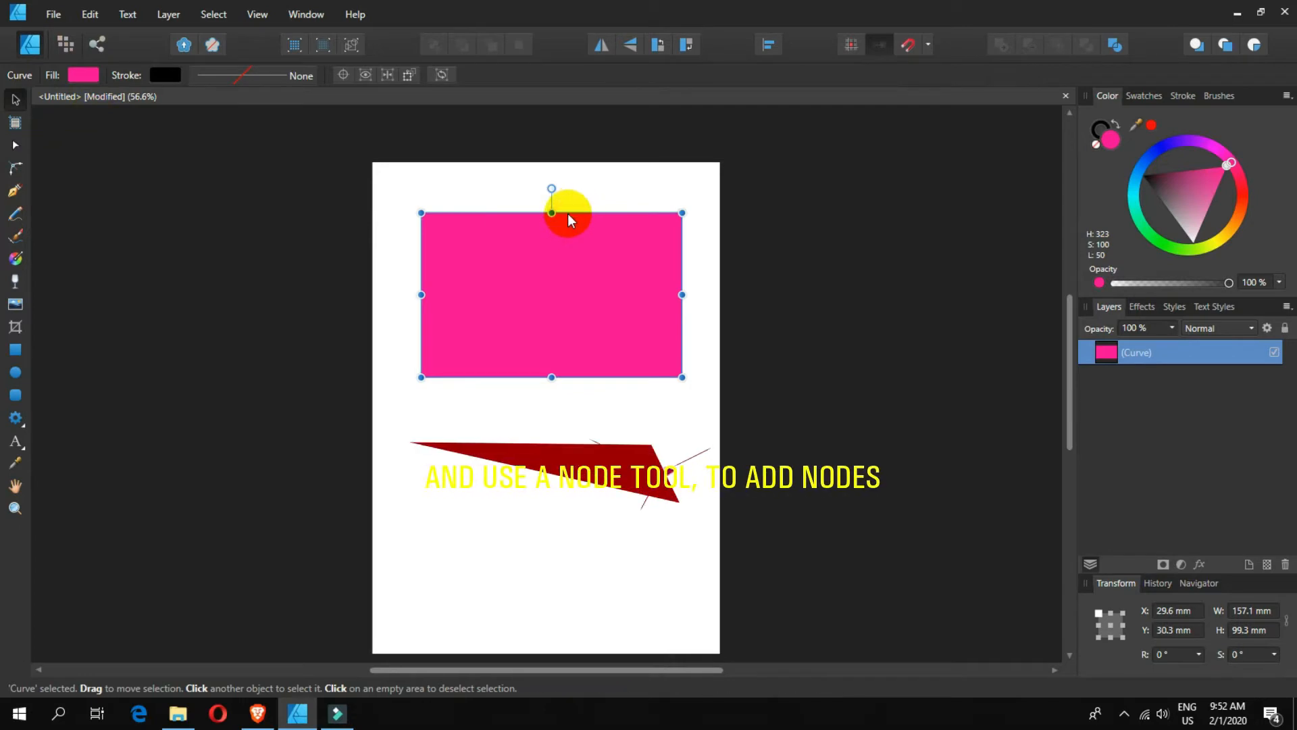
{"action": "left_click", "coordinate": [14, 147]}
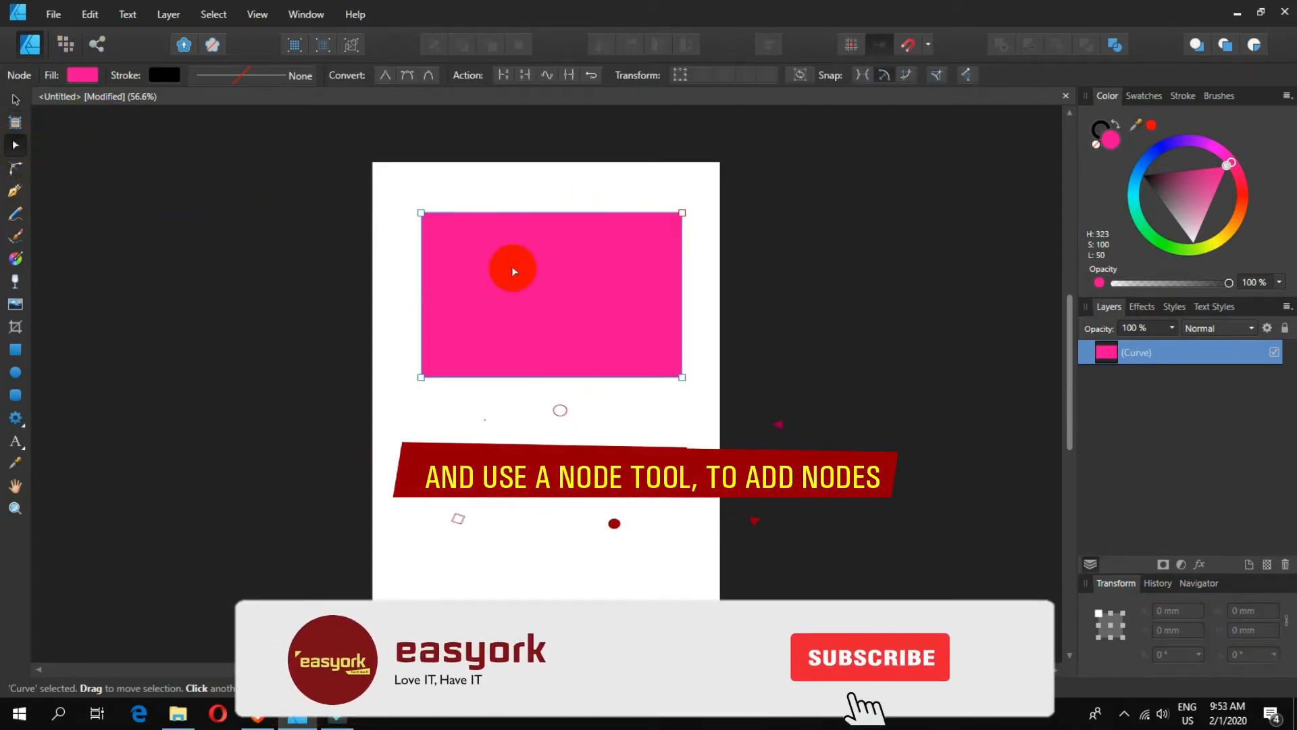
{"action": "left_click", "coordinate": [534, 213]}
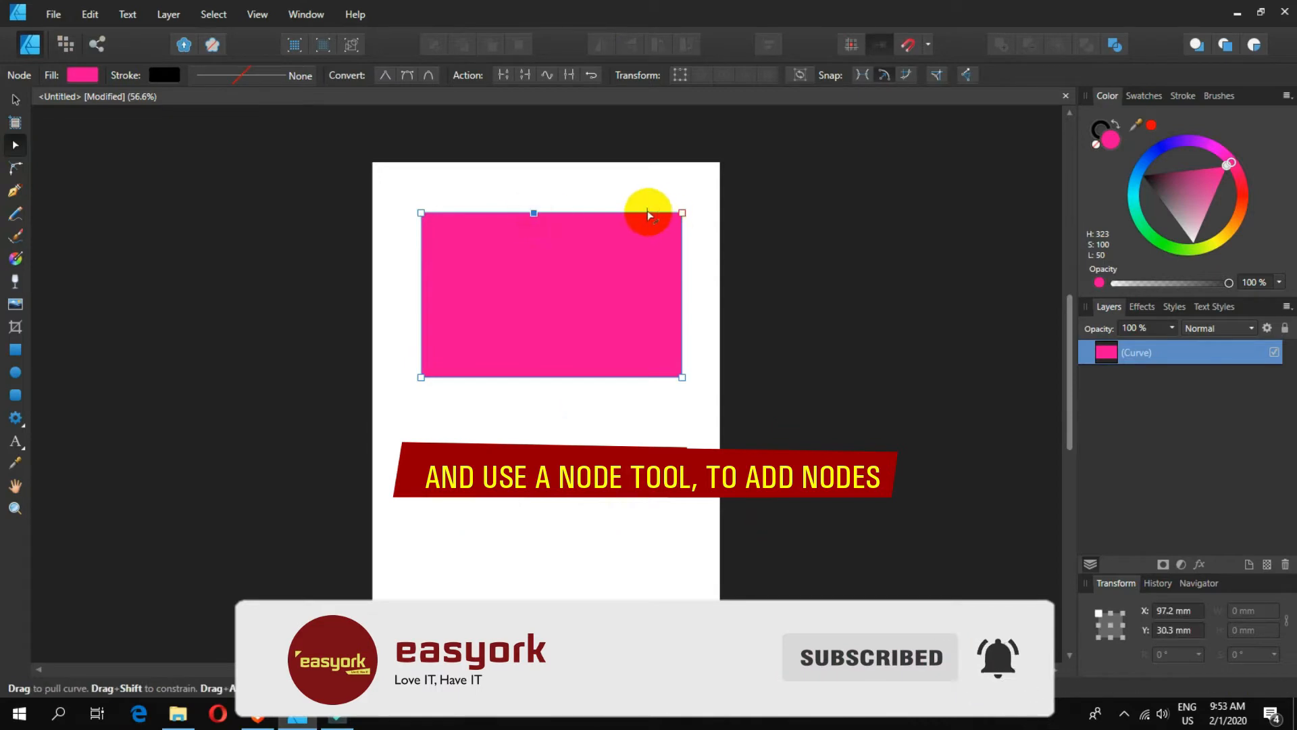
{"action": "left_click", "coordinate": [607, 213]}
- Raise the right-hand added node to a peak near the page's top edge and pull a new bottom-edge node downward
{"action": "left_click_drag", "start_coordinate": [610, 165], "coordinate": [609, 167]}
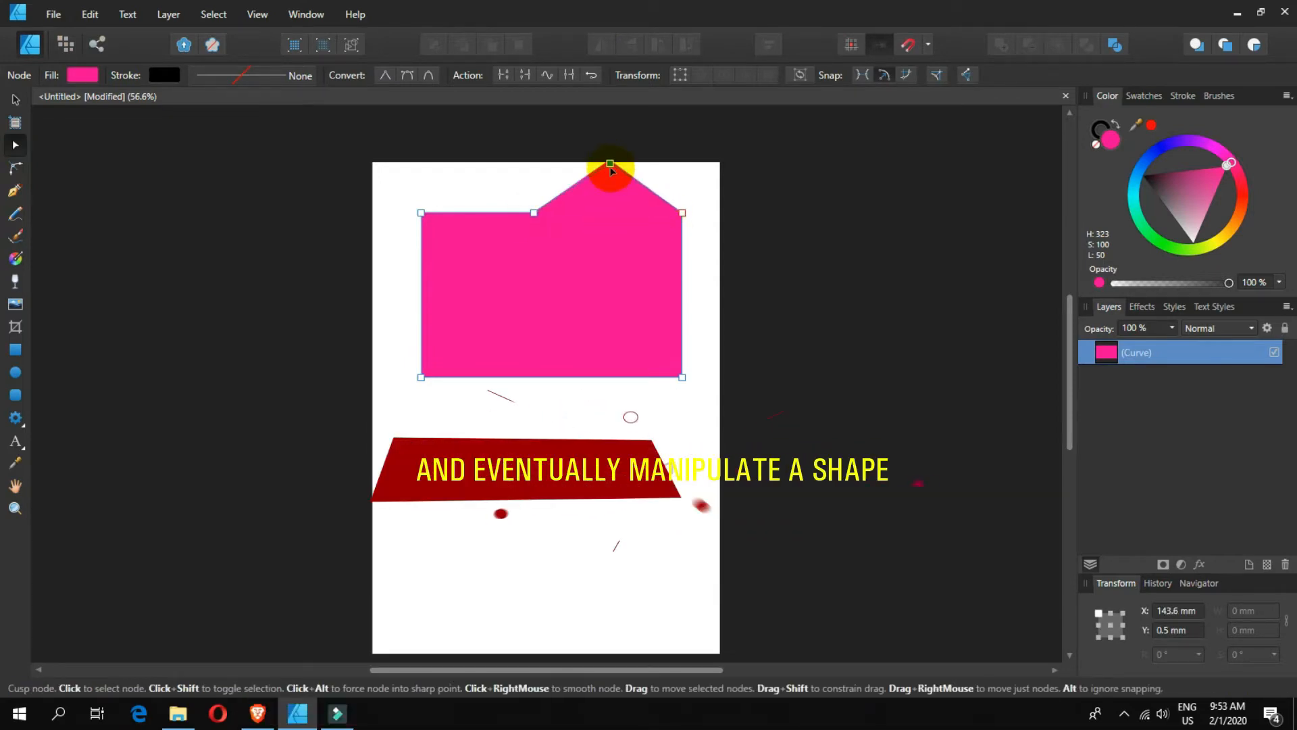
{"action": "left_click", "coordinate": [578, 380]}
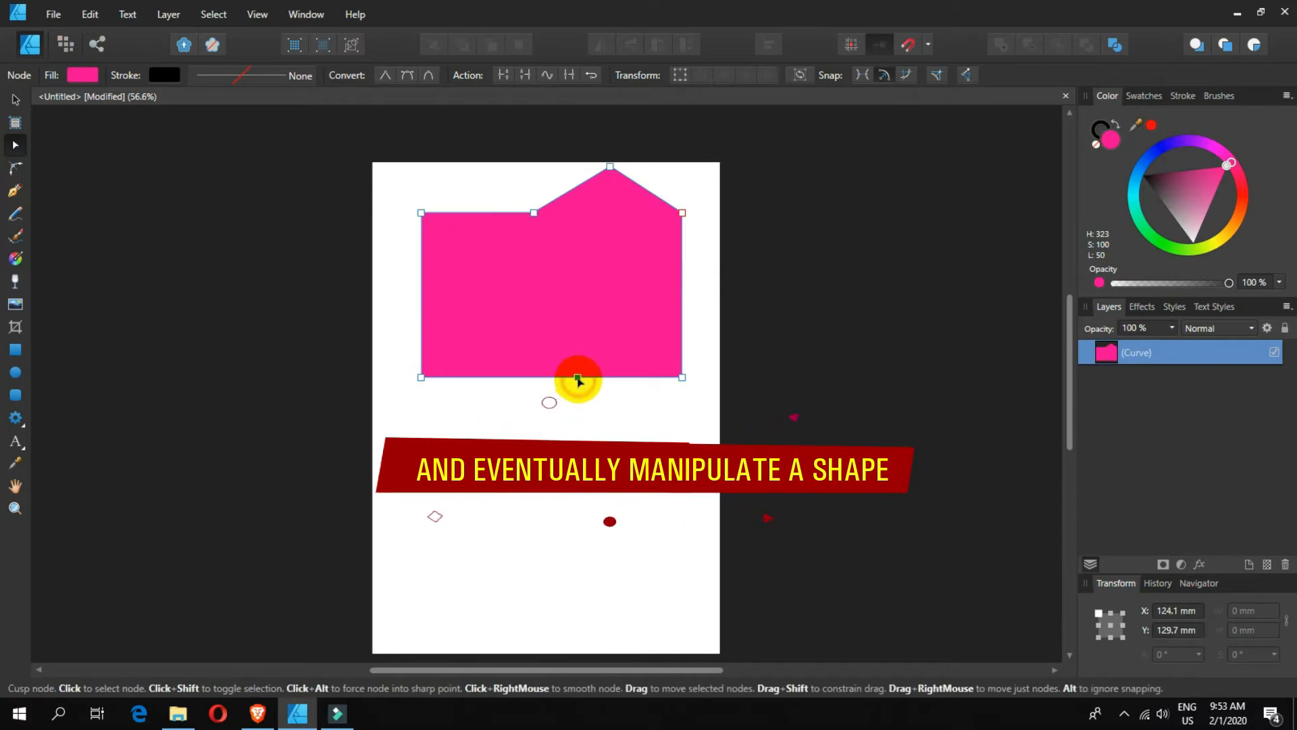
{"action": "left_click_drag", "start_coordinate": [578, 380], "coordinate": [577, 433]}
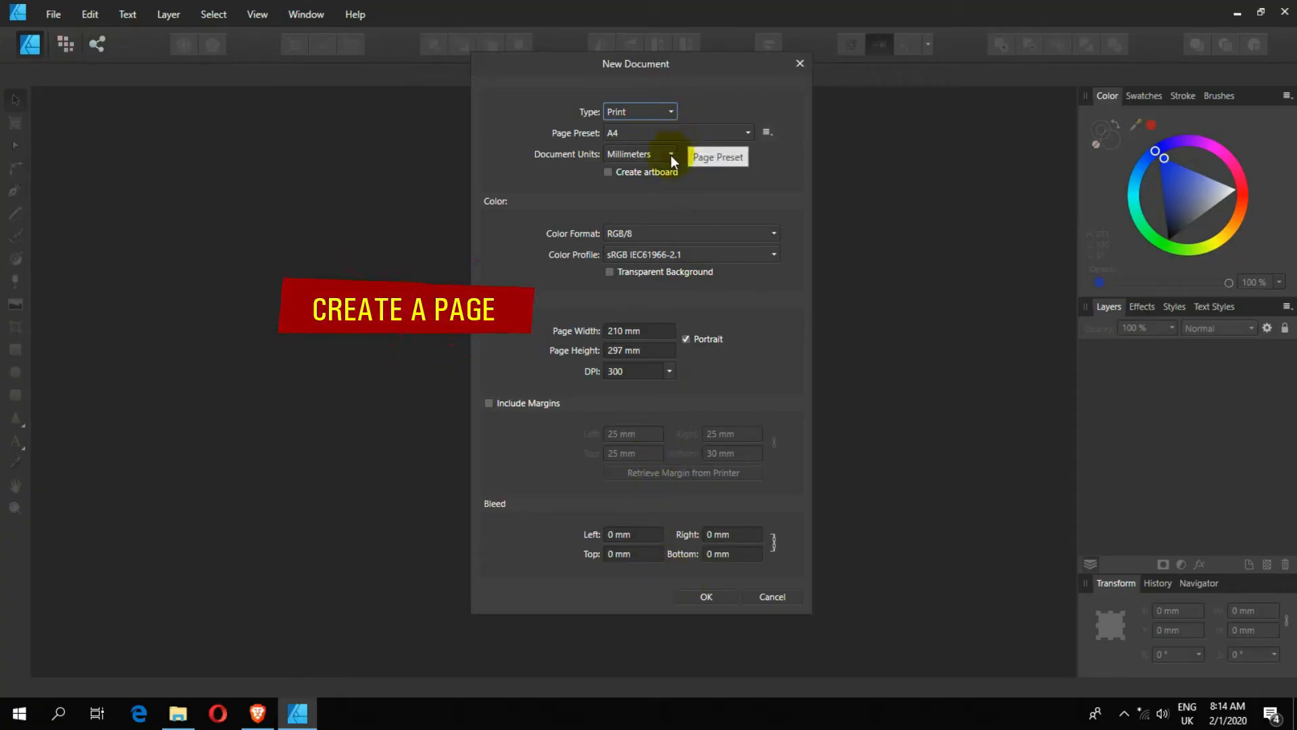
- Create an A4 portrait print document and draw a rectangle about 113 by 69 mm in the upper part of the page
{"action": "left_click", "coordinate": [704, 594]}
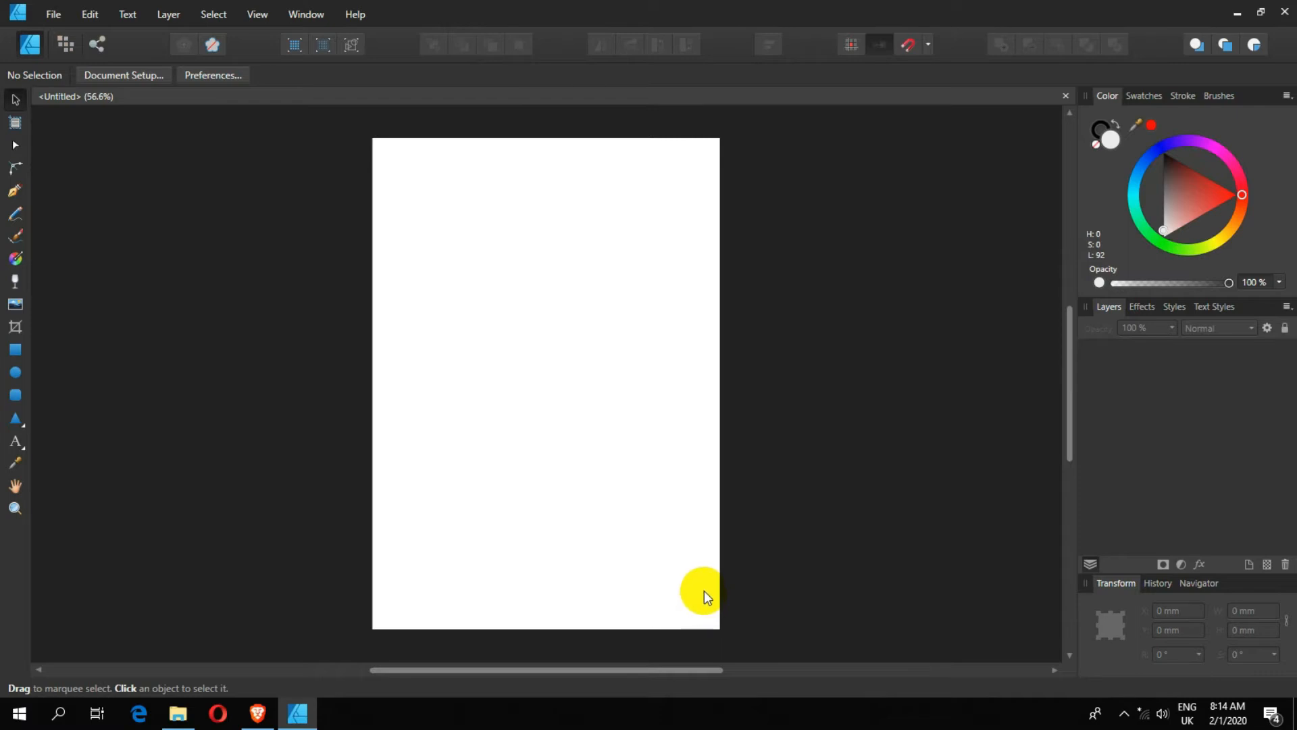
{"action": "left_click", "coordinate": [16, 349]}
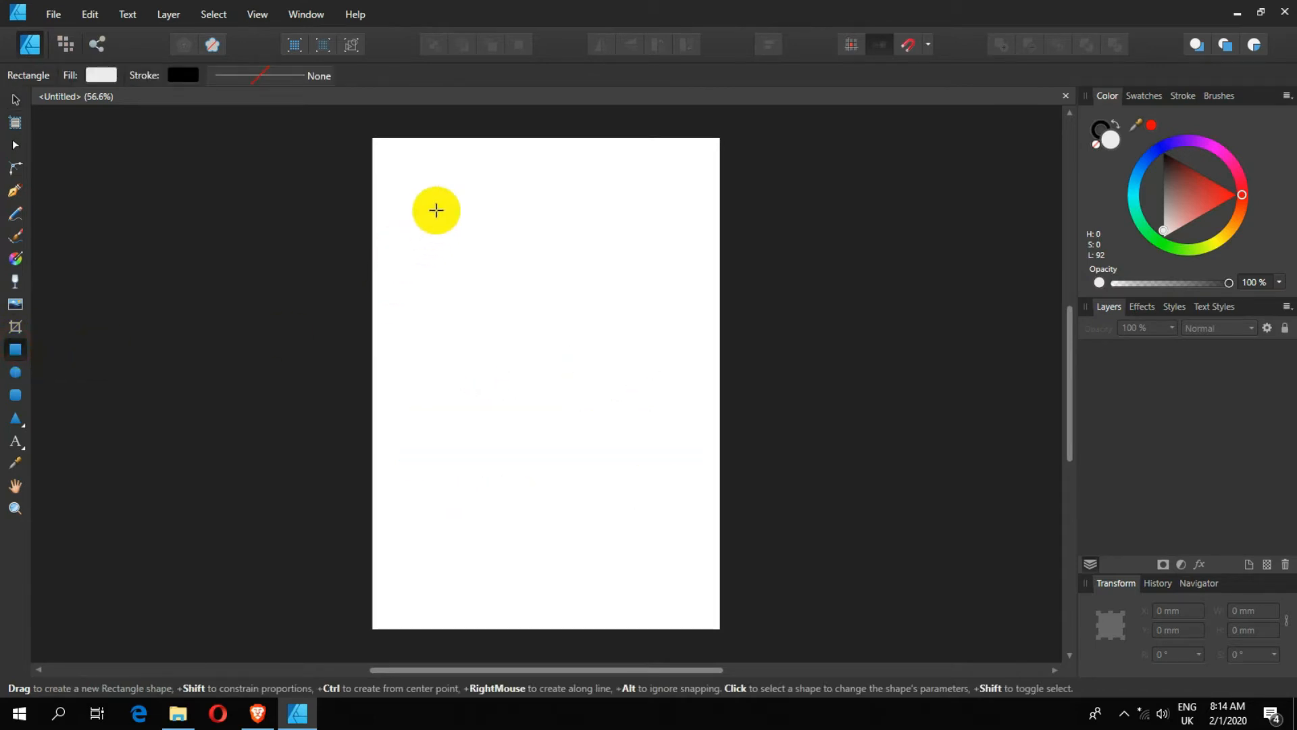
{"action": "left_click_drag", "start_coordinate": [446, 178], "coordinate": [634, 294]}
- Change the rectangle's fill to orange (H 24, S 100, L 50) and deselect it
{"action": "left_click_drag", "start_coordinate": [1241, 195], "coordinate": [1237, 217]}
{"action": "left_click", "coordinate": [14, 100]}
{"action": "left_click", "coordinate": [523, 321]}
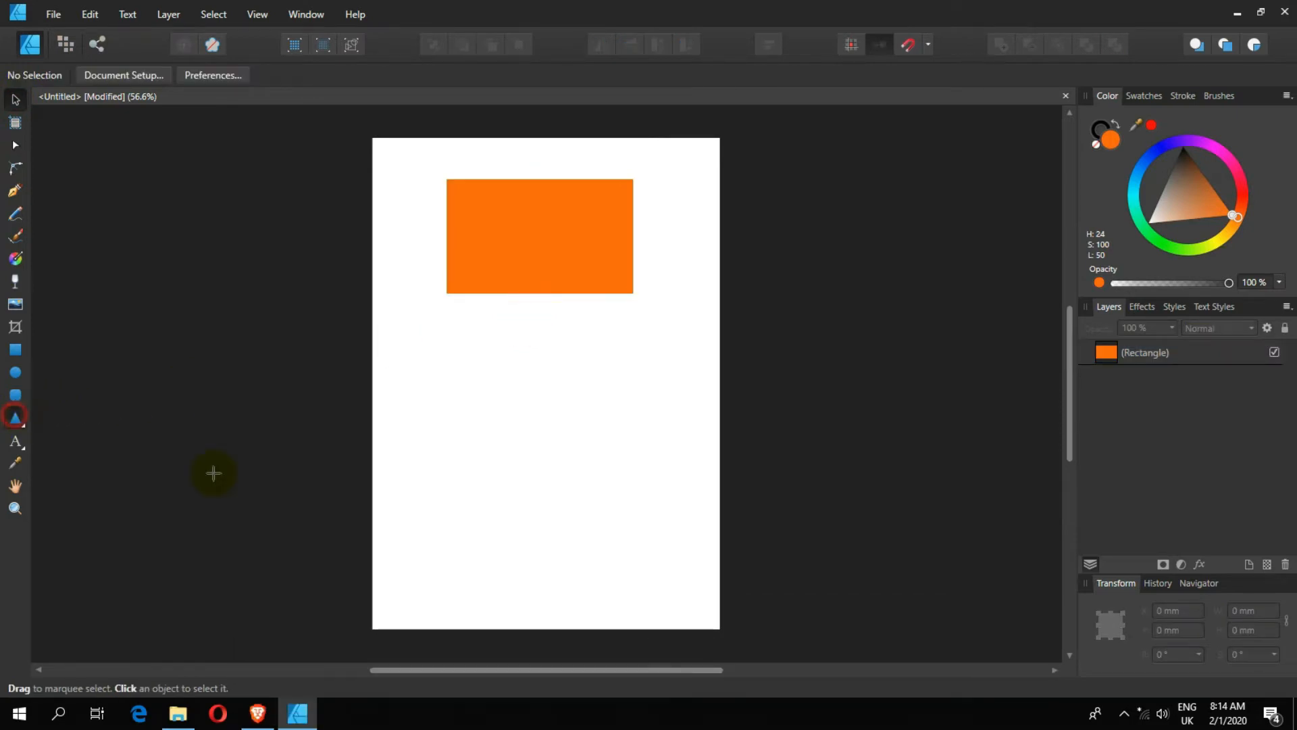
- Draw a triangle about 85 mm wide and high below the rectangle and position it at about X 63.5 mm, Y 111.9 mm
{"action": "left_click", "coordinate": [16, 419]}
{"action": "left_click_drag", "start_coordinate": [498, 328], "coordinate": [643, 466]}
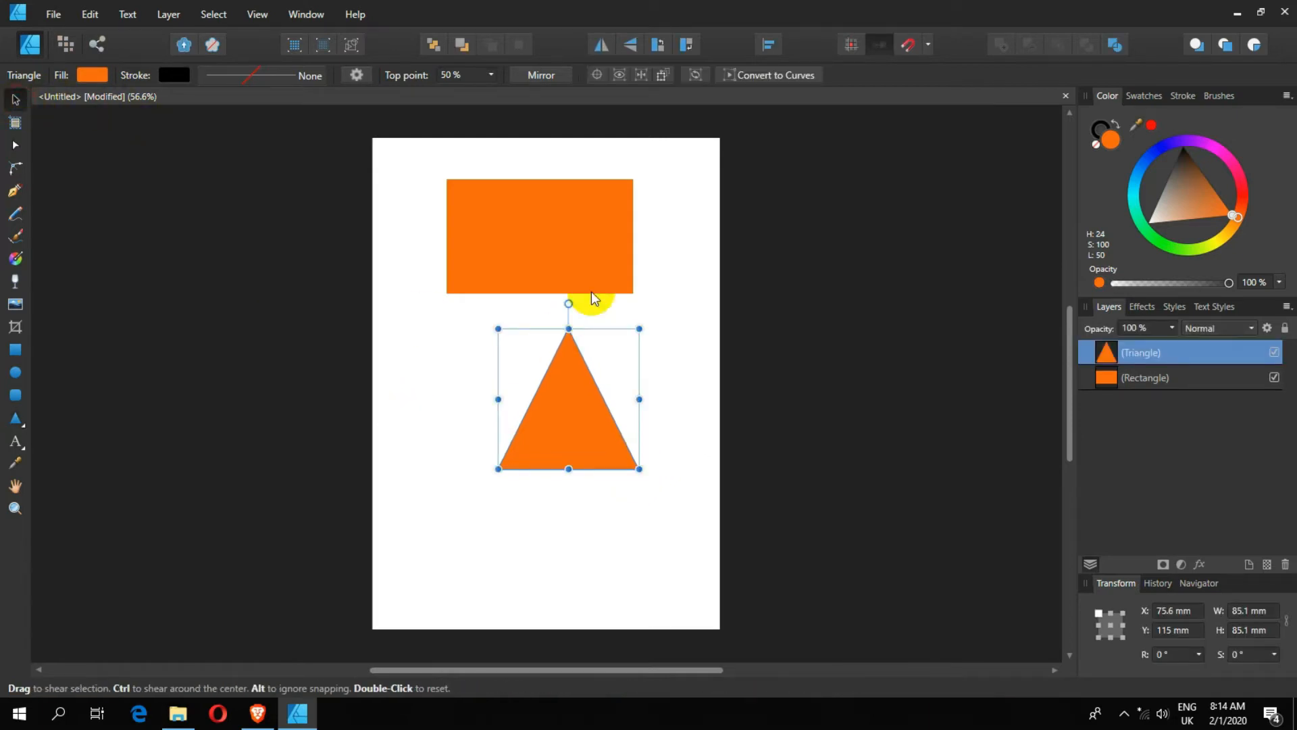
{"action": "scroll", "coordinate": [593, 277], "scroll_direction": "up", "scroll_amount": 1}
{"action": "left_click_drag", "start_coordinate": [579, 393], "coordinate": [556, 392]}
{"action": "scroll", "coordinate": [616, 237], "scroll_direction": "up", "scroll_amount": 2}
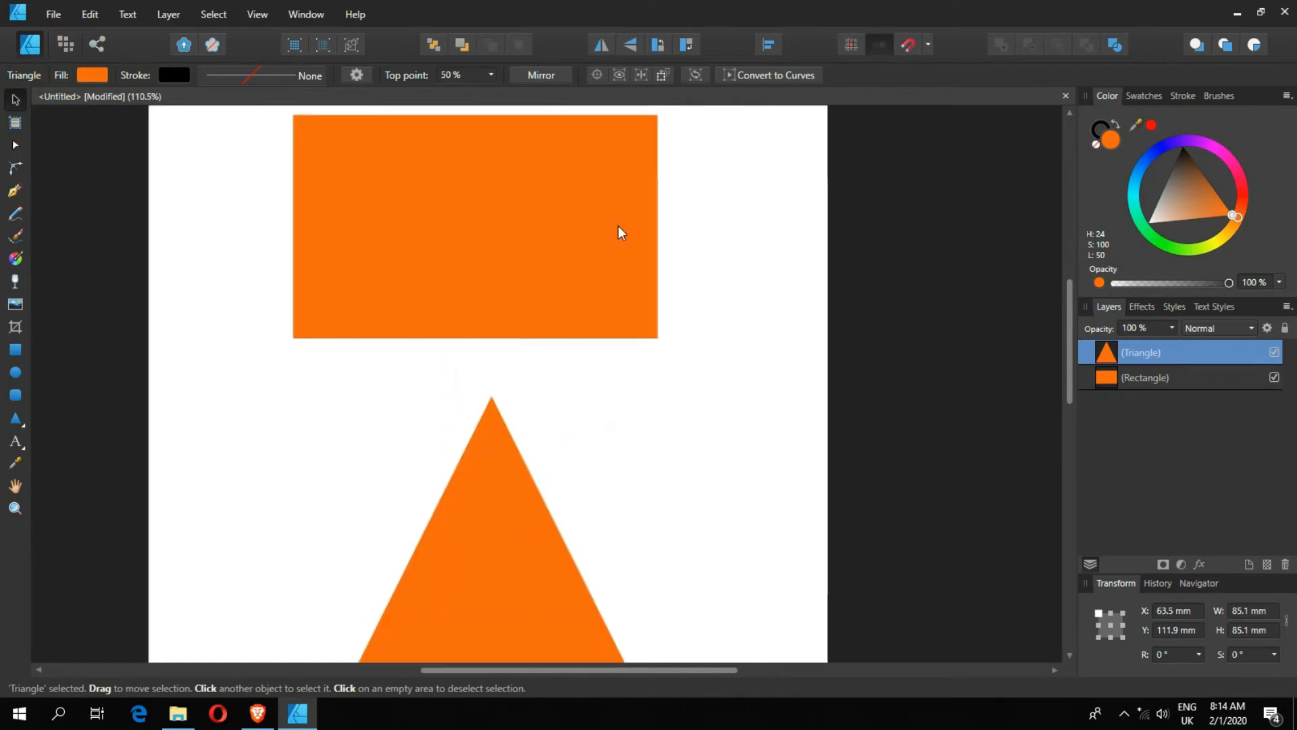
- Move the rectangle to about X 49.6 mm, Y 25 mm so it is centred above the triangle
{"action": "left_click", "coordinate": [606, 232]}
{"action": "left_click_drag", "start_coordinate": [541, 208], "coordinate": [558, 211]}
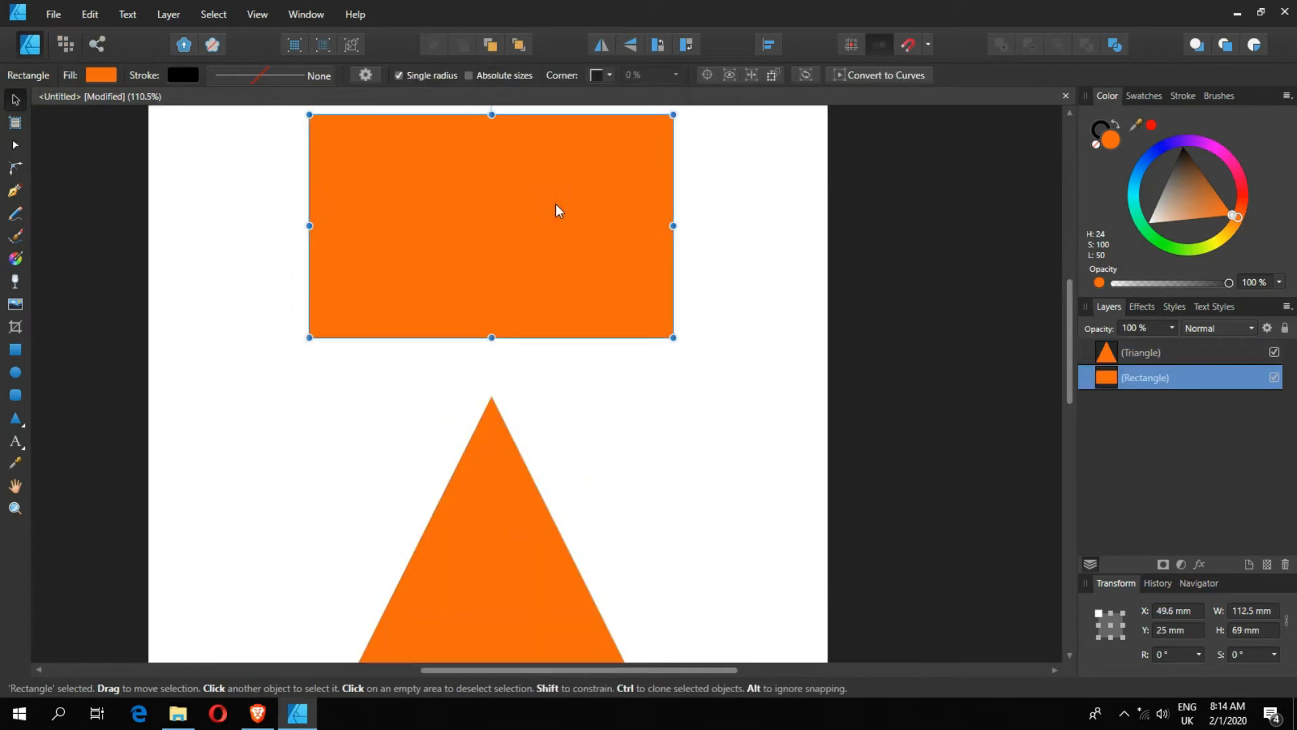
{"action": "scroll", "coordinate": [559, 211], "scroll_direction": "up", "scroll_amount": 3}
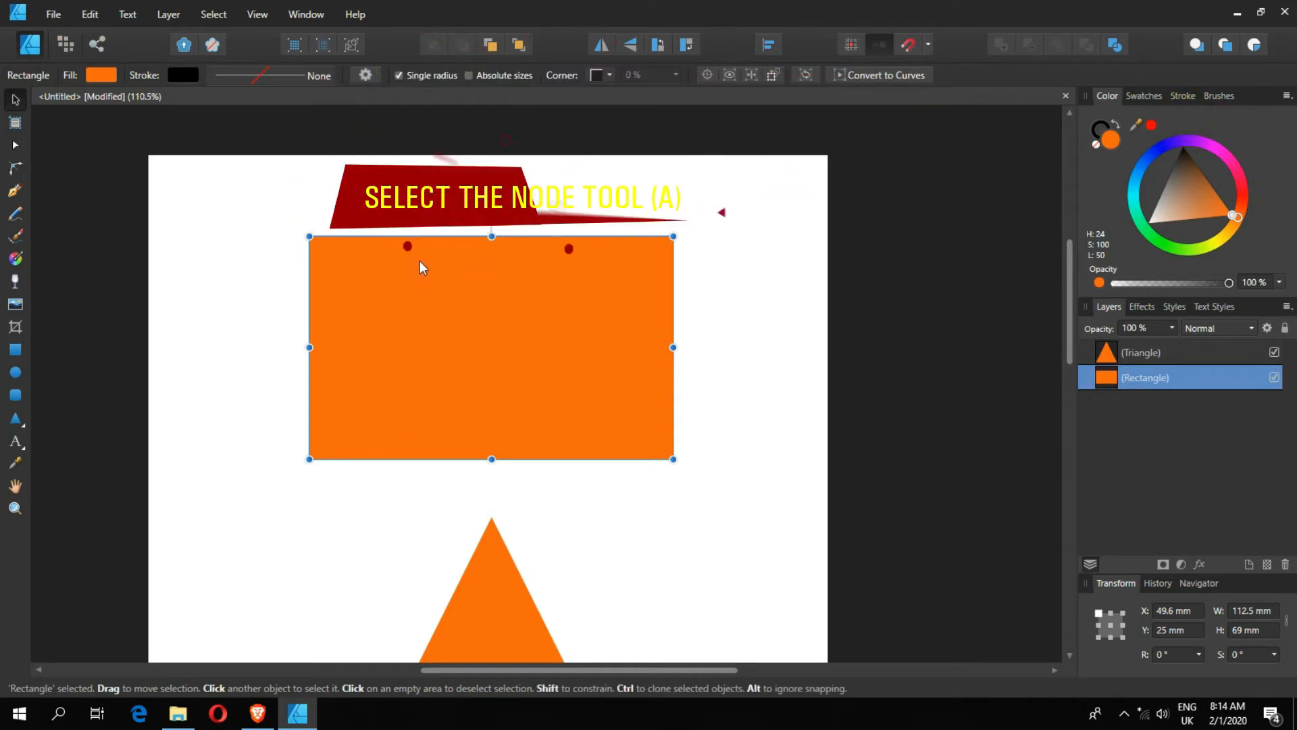
- Try to add nodes on the orange rectangle's edges with the Node Tool
{"action": "left_click", "coordinate": [15, 144]}
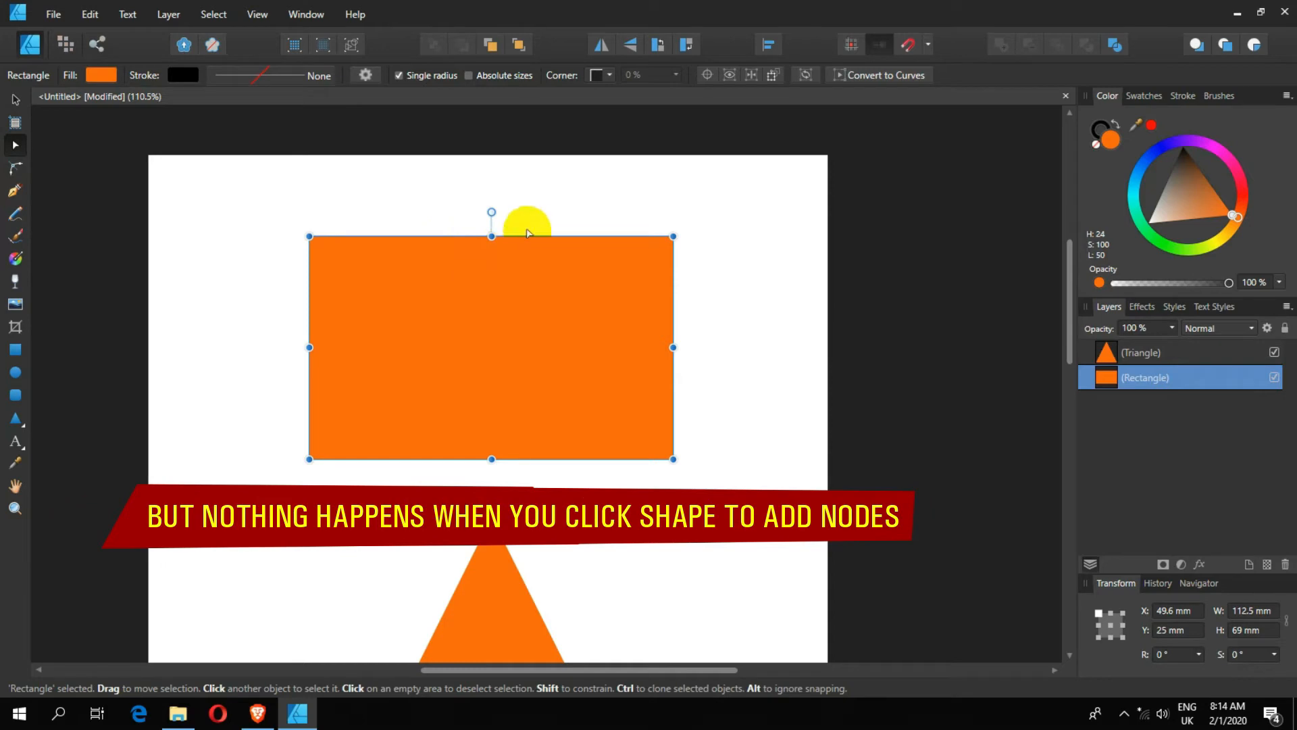
{"action": "left_click", "coordinate": [531, 234]}
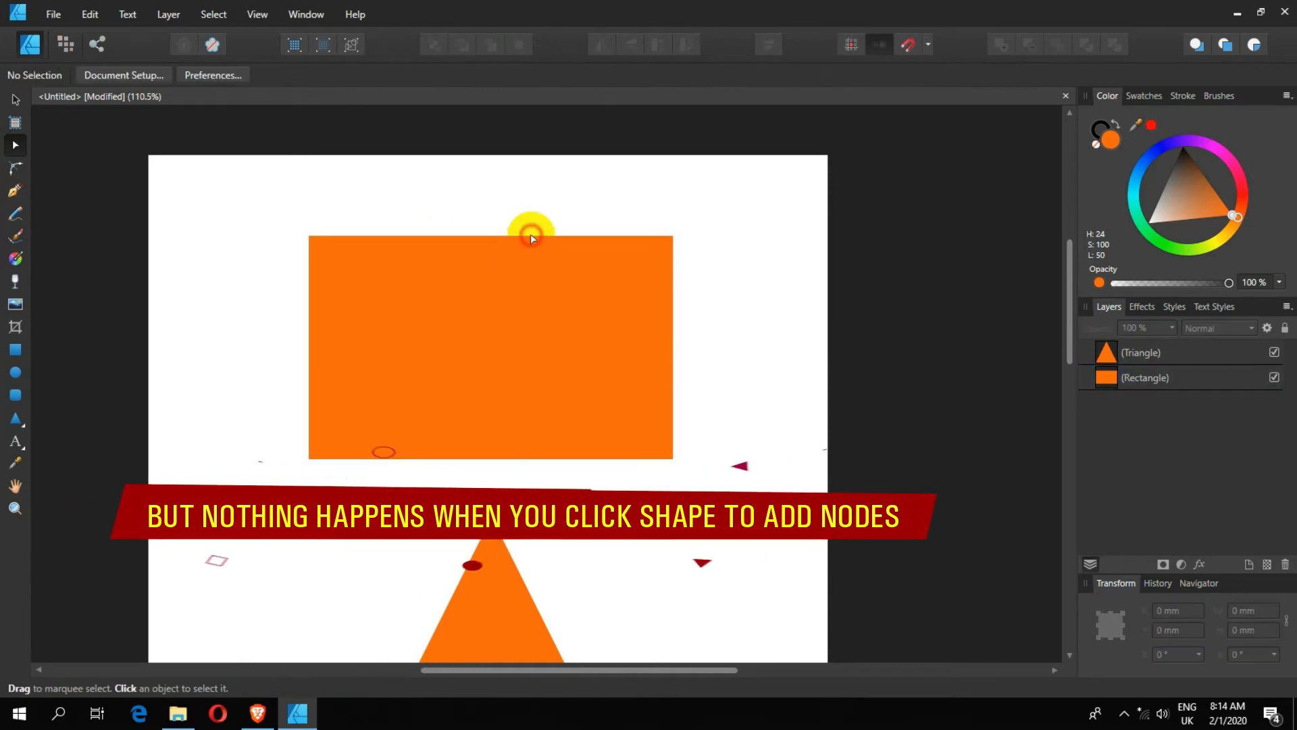
{"action": "left_click", "coordinate": [533, 243]}
{"action": "left_click", "coordinate": [662, 289]}
{"action": "left_click", "coordinate": [297, 261]}
- Select the triangle and try to add nodes along its slanted sides with the Node Tool
{"action": "left_click", "coordinate": [481, 556]}
{"action": "left_click", "coordinate": [491, 570]}
{"action": "scroll", "coordinate": [539, 425], "scroll_direction": "down", "scroll_amount": 5}
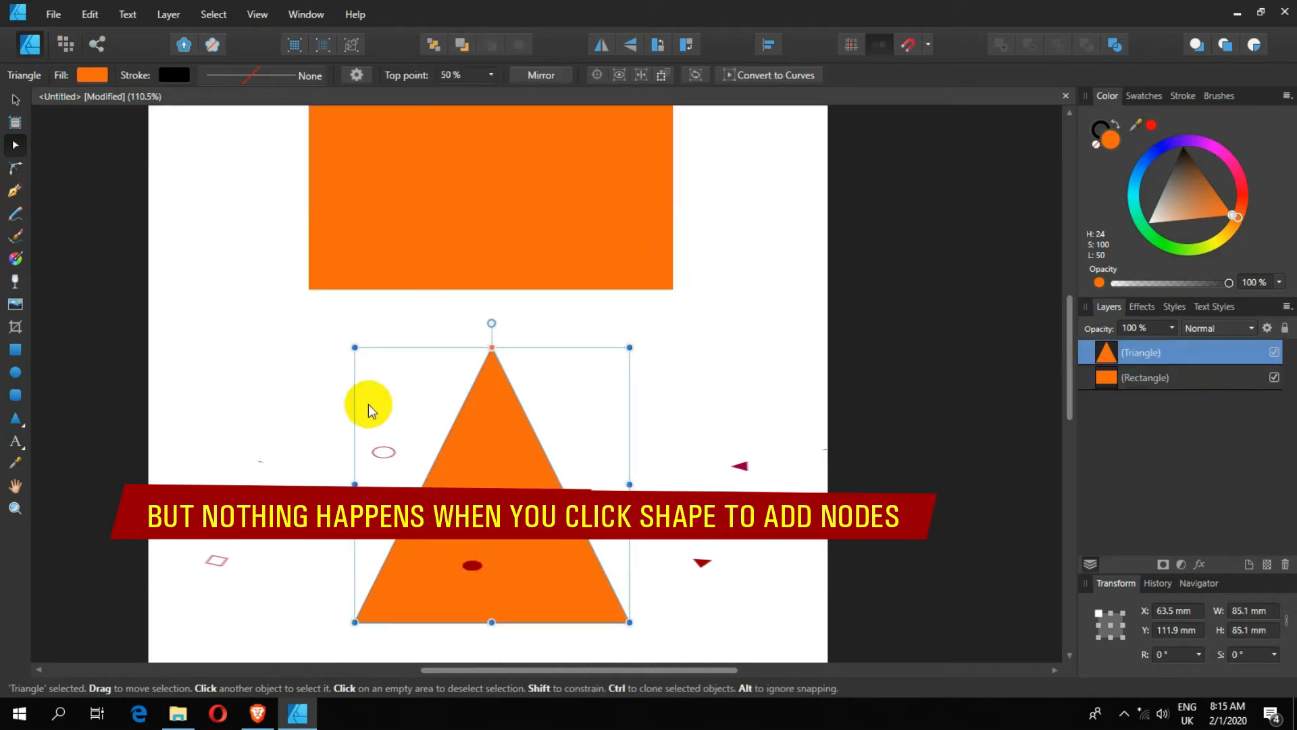
{"action": "left_click", "coordinate": [15, 144]}
{"action": "left_click", "coordinate": [541, 443]}
{"action": "left_click", "coordinate": [467, 395]}
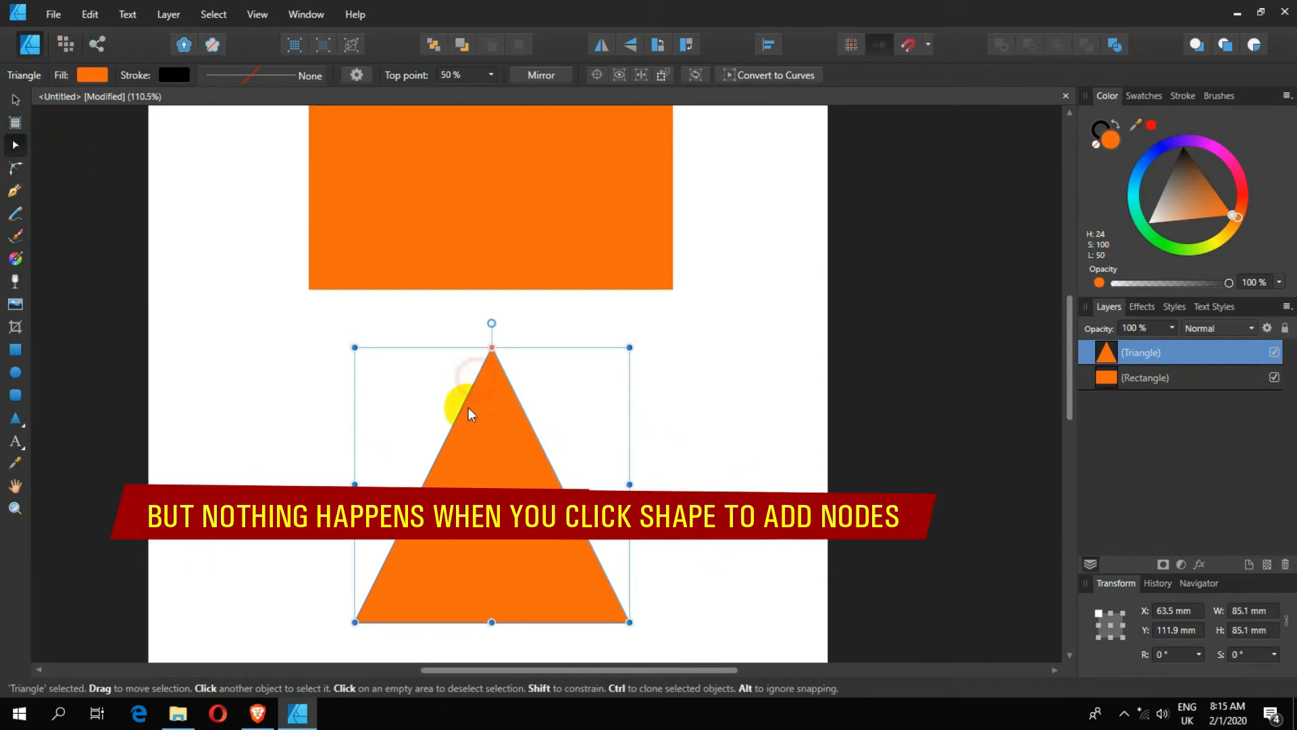
{"action": "left_click", "coordinate": [450, 433]}
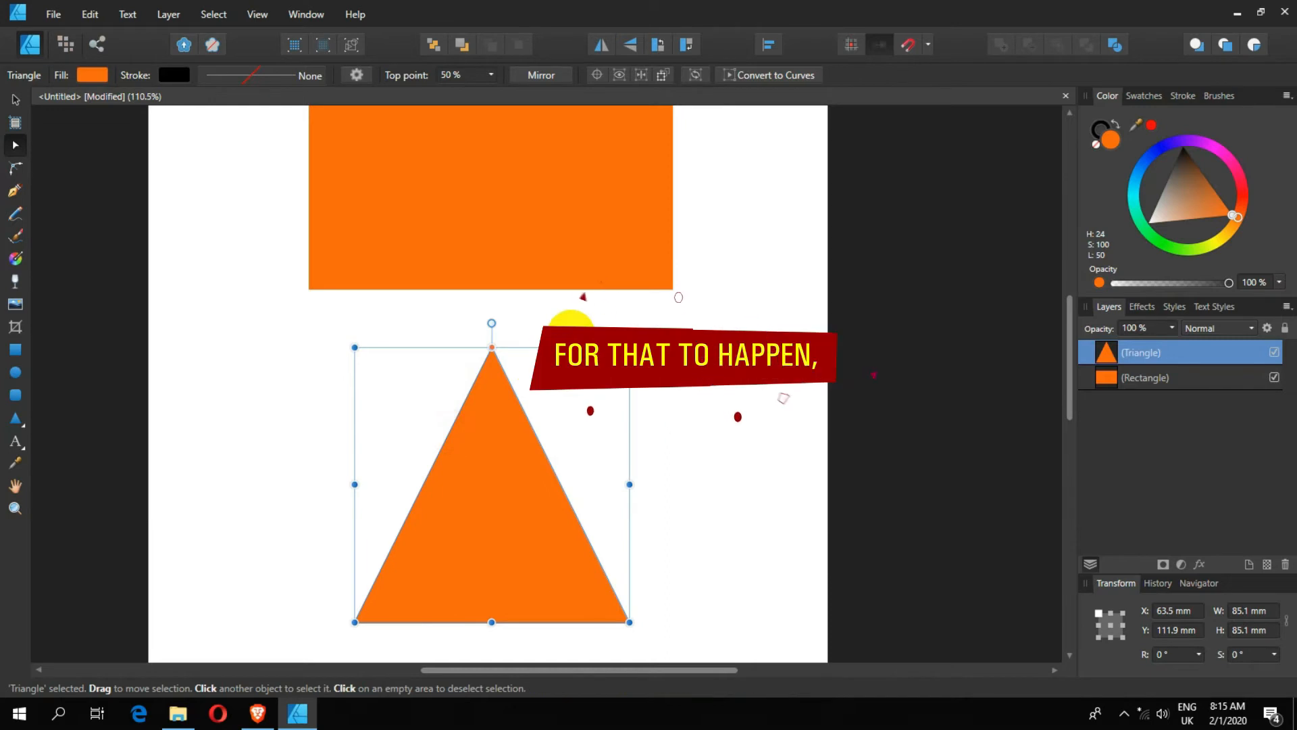
- Activate the Corner Tool on the triangle, then return to the Node Tool and try to add a node near the apex
{"action": "left_click", "coordinate": [15, 169]}
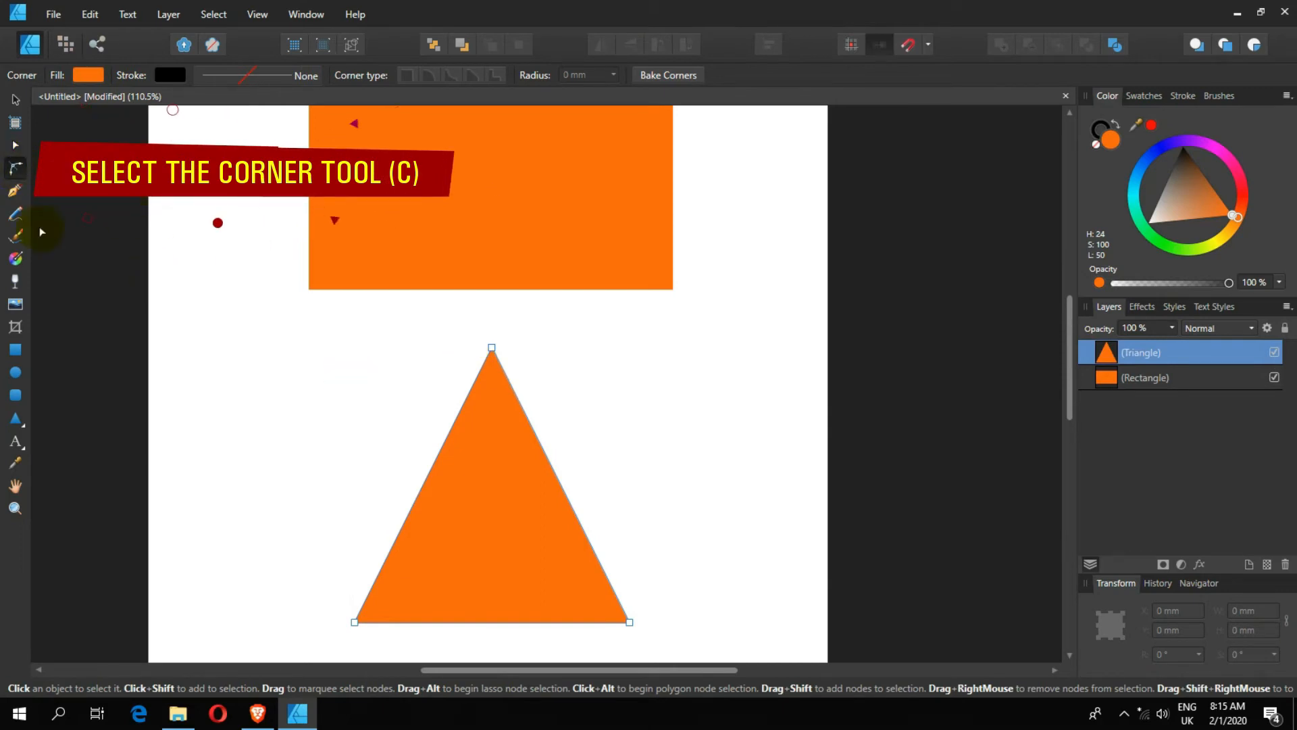
{"action": "left_click", "coordinate": [16, 146]}
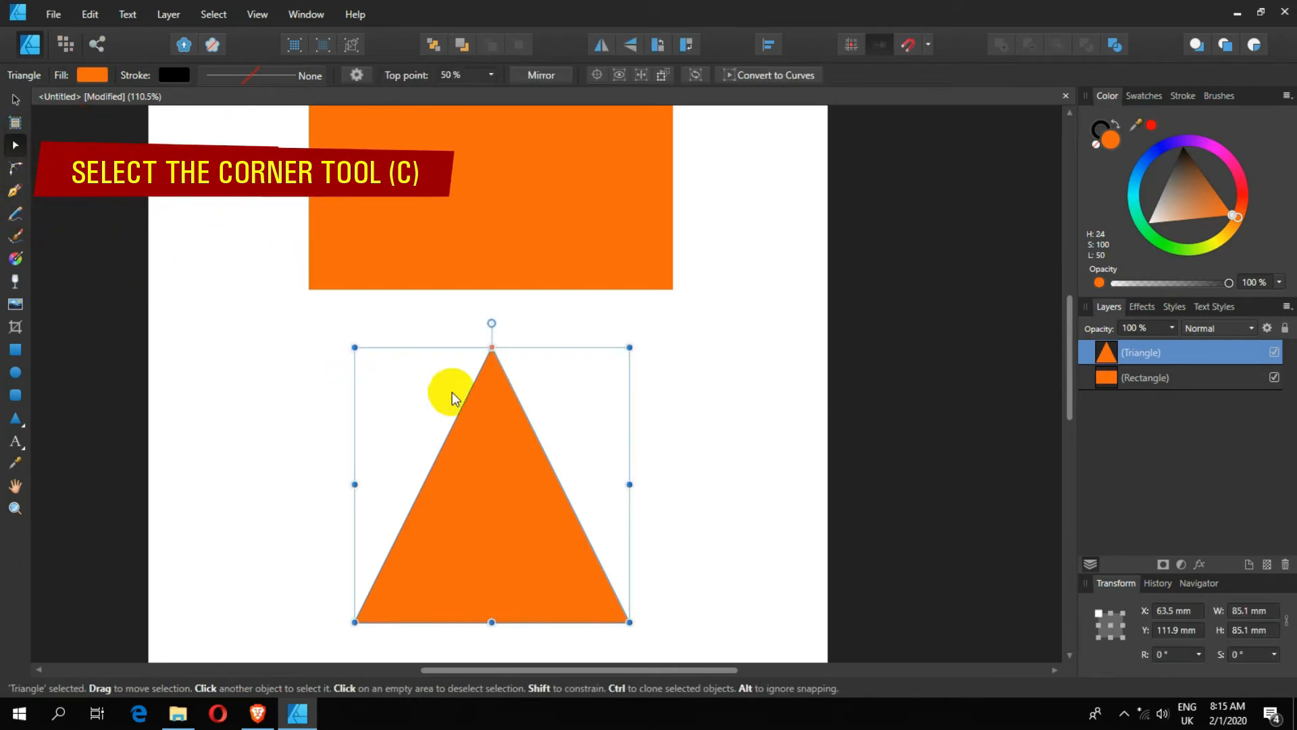
{"action": "left_click", "coordinate": [16, 147]}
{"action": "left_click", "coordinate": [487, 370]}
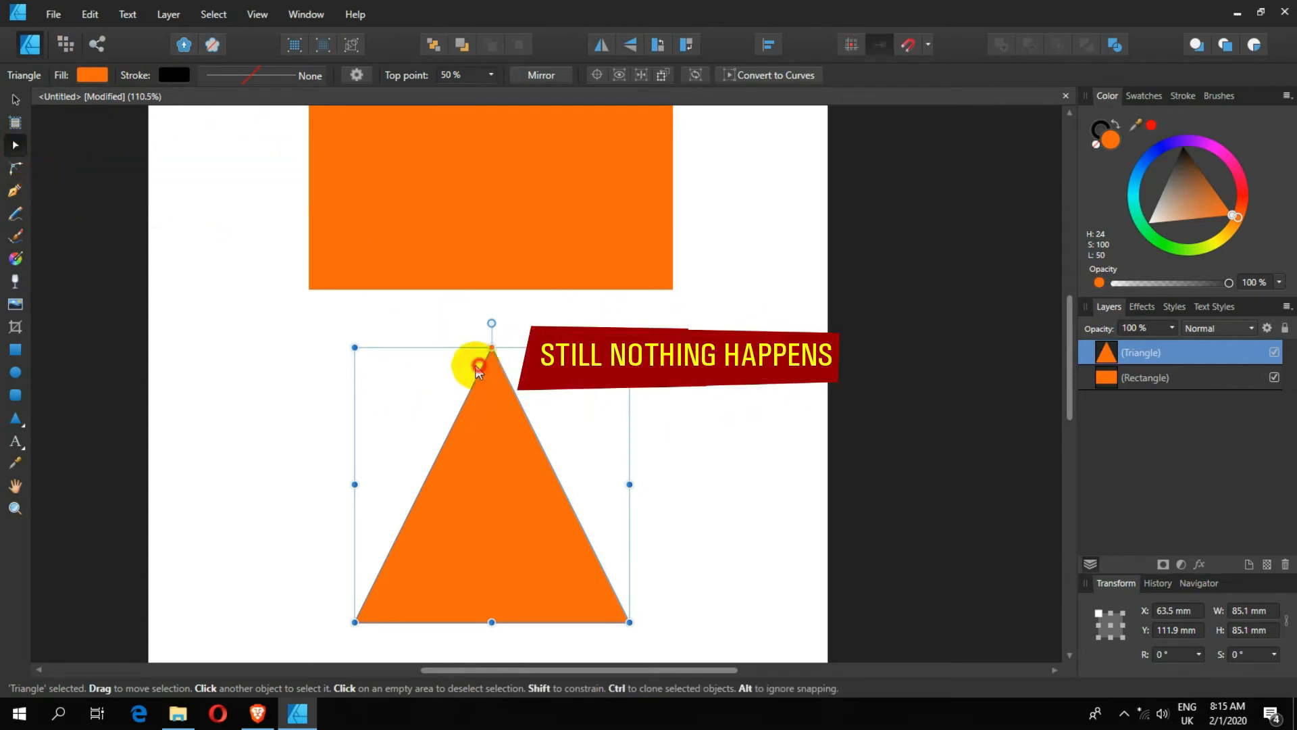
- Turn the triangle into an editable curve by selecting its apex node with the Corner Tool
{"action": "left_click", "coordinate": [18, 173]}
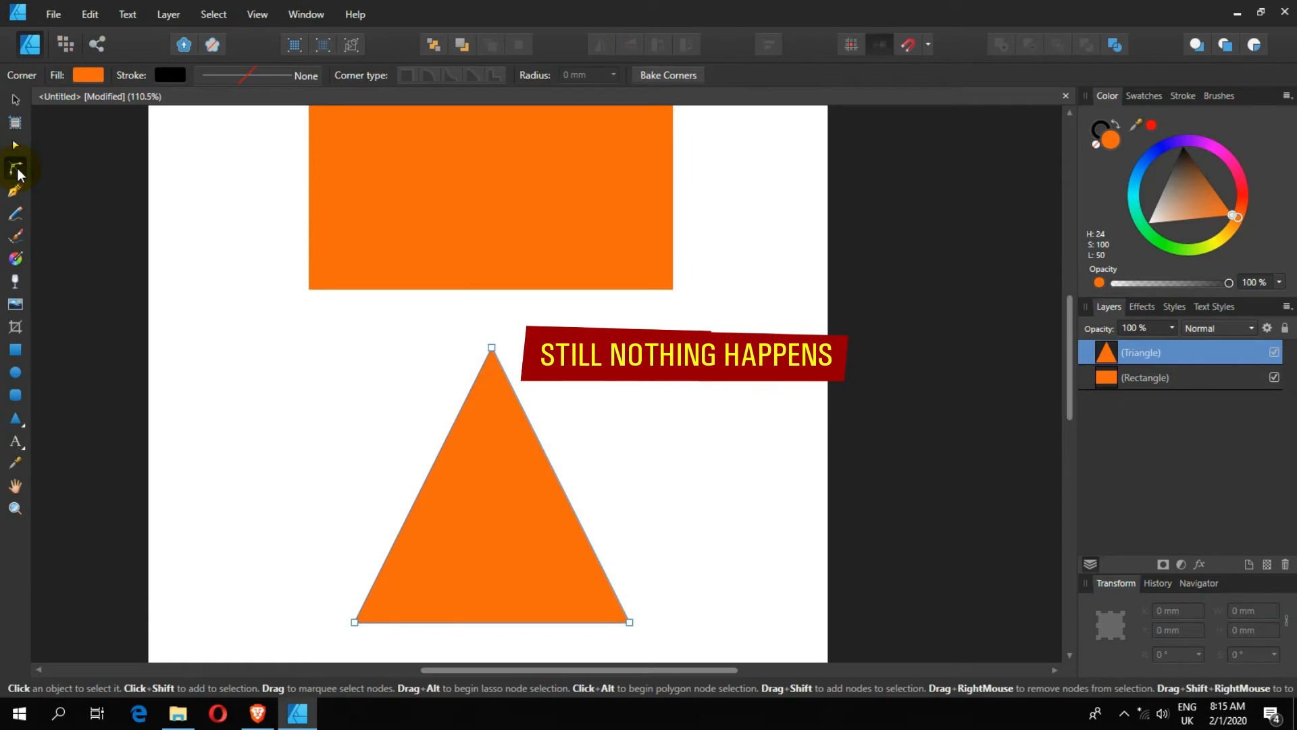
{"action": "left_click", "coordinate": [493, 348]}
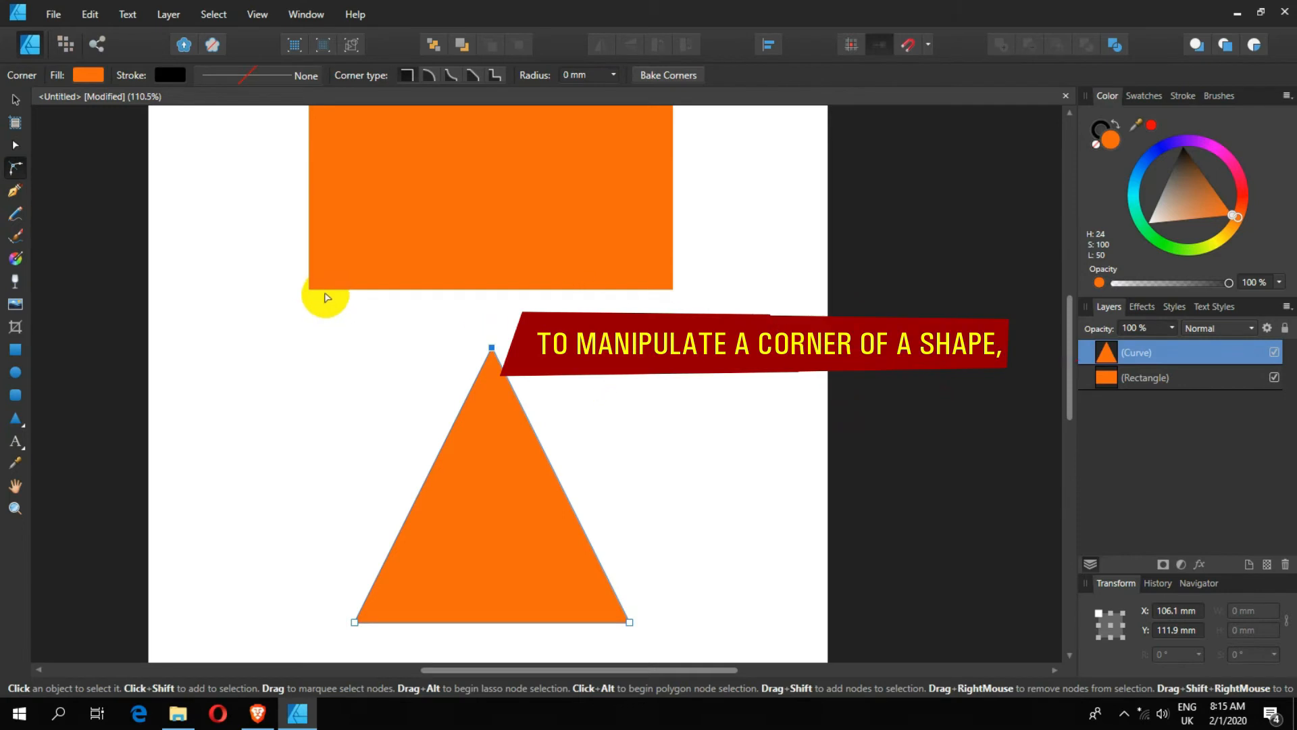
- Add three nodes along the triangle's slanted sides with the Node Tool and pull the one near the lower-left corner upward and outward
{"action": "left_click", "coordinate": [15, 145]}
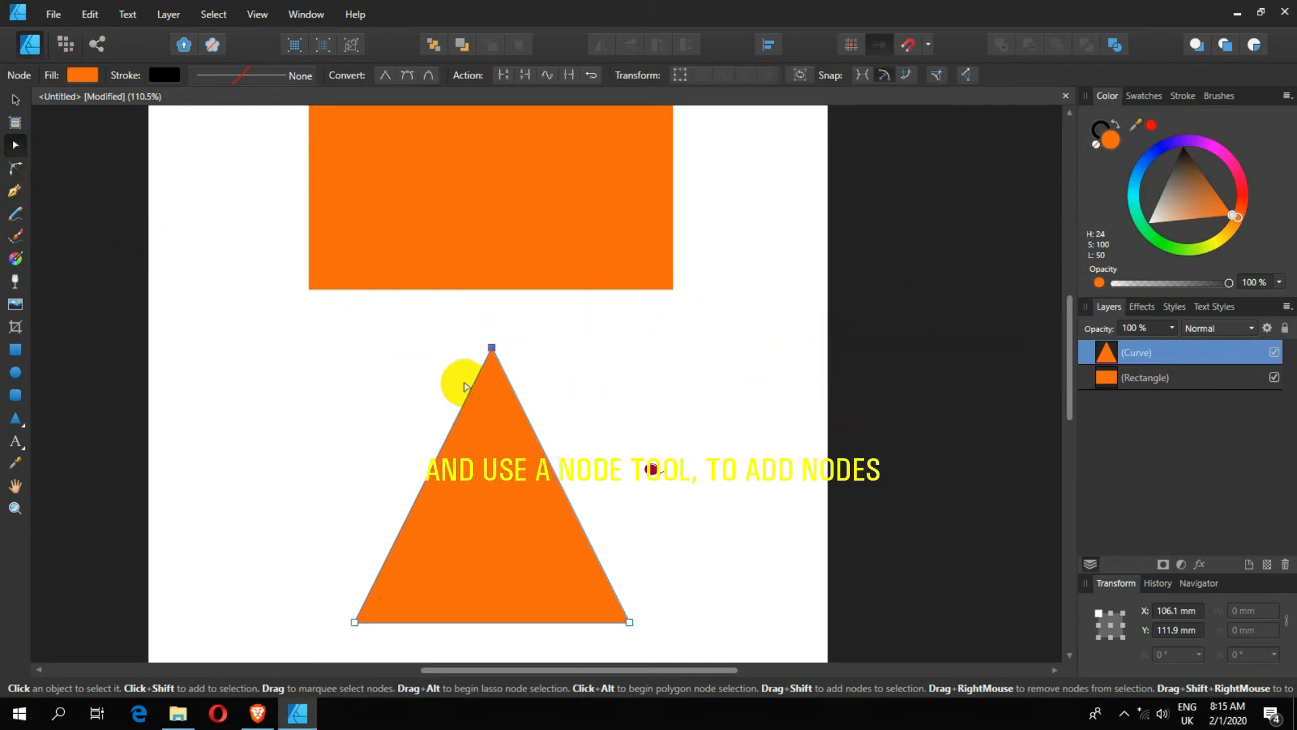
{"action": "left_click", "coordinate": [476, 381]}
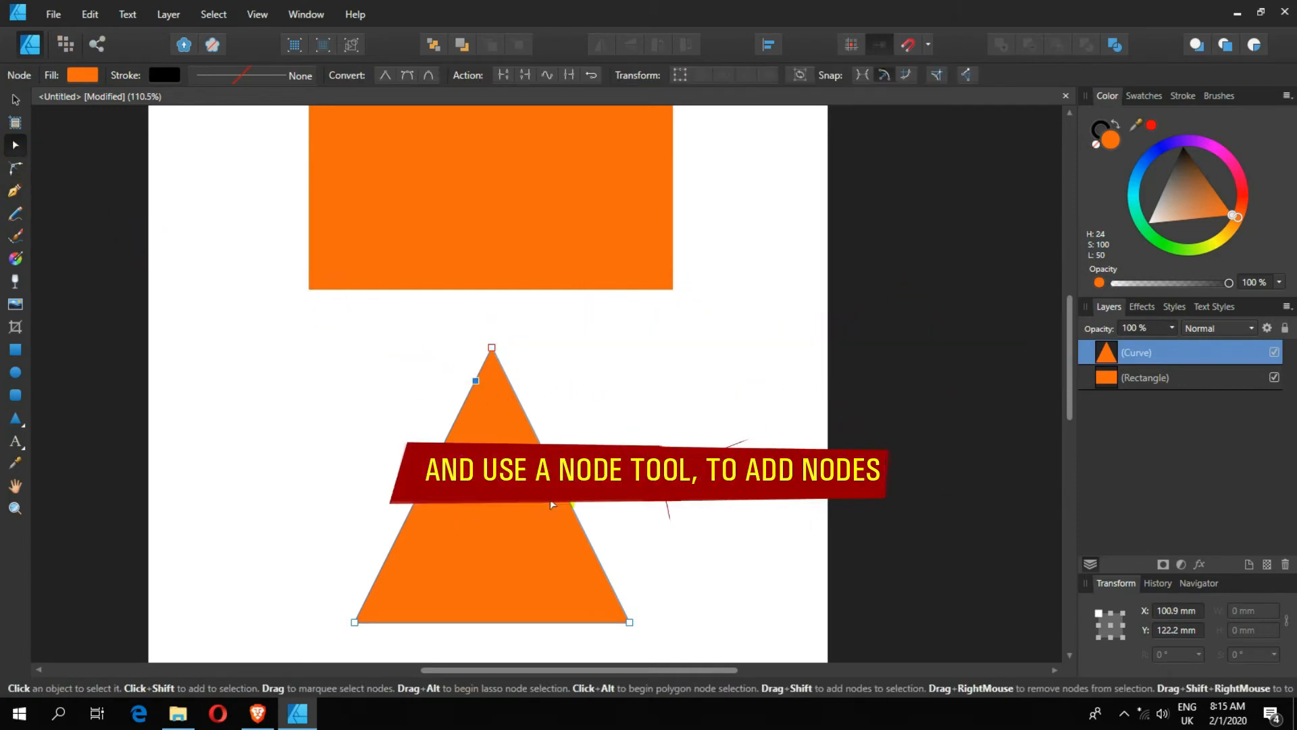
{"action": "left_click", "coordinate": [567, 498]}
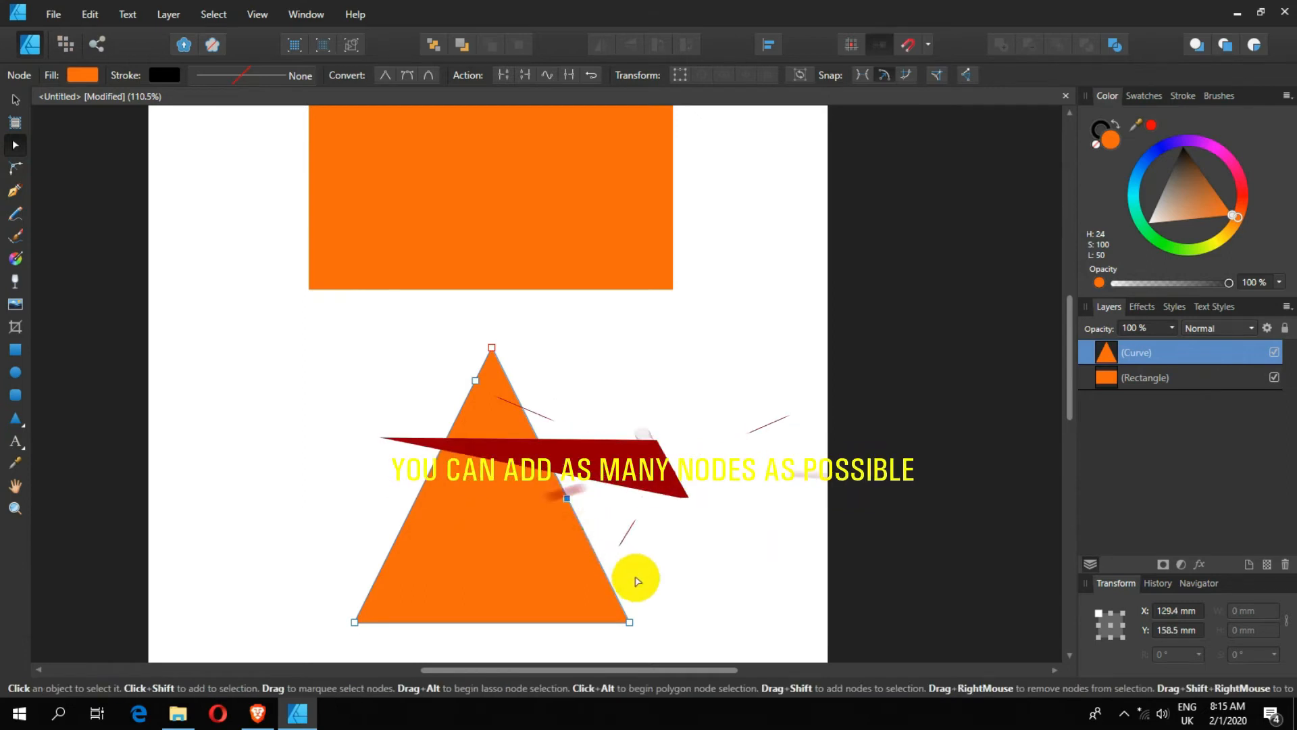
{"action": "left_click", "coordinate": [363, 603]}
{"action": "left_click_drag", "start_coordinate": [363, 603], "coordinate": [365, 558]}
- Select the orange rectangle and try to add a node near the left end of its top edge with the Node Tool
{"action": "left_click", "coordinate": [15, 100]}
{"action": "left_click", "coordinate": [502, 256]}
{"action": "scroll", "coordinate": [510, 267], "scroll_direction": "up", "scroll_amount": 3}
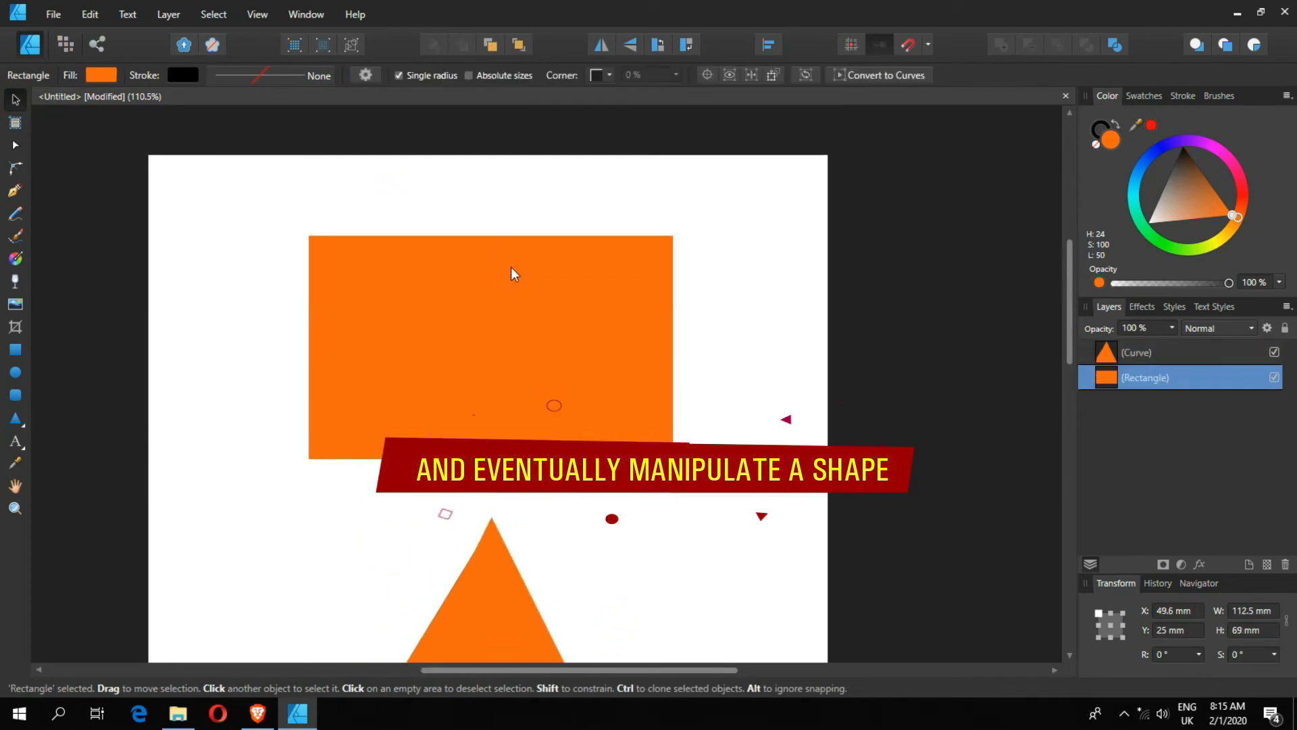
{"action": "left_click", "coordinate": [15, 145]}
{"action": "left_click", "coordinate": [339, 235]}
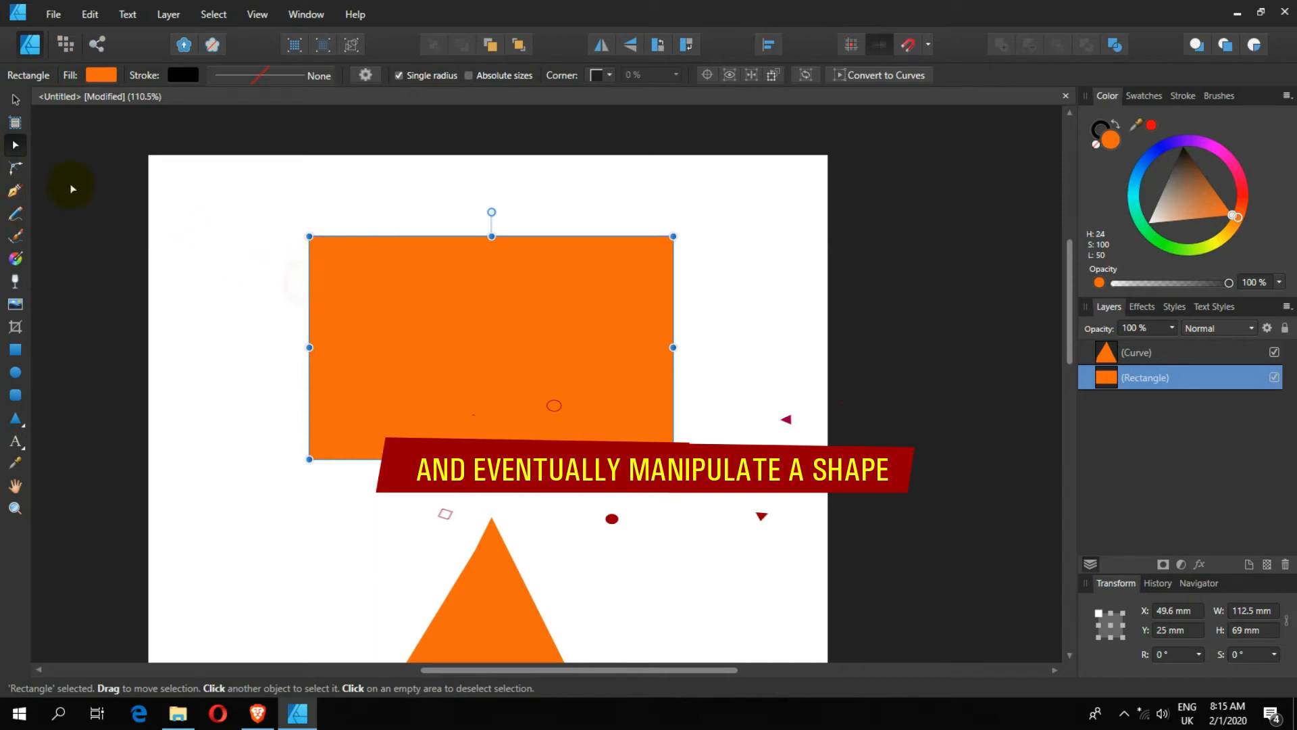
- Make the rectangle editable by selecting its upper-left node with the Corner Tool, and pull a new node from the middle of its top edge upward
{"action": "left_click", "coordinate": [16, 169]}
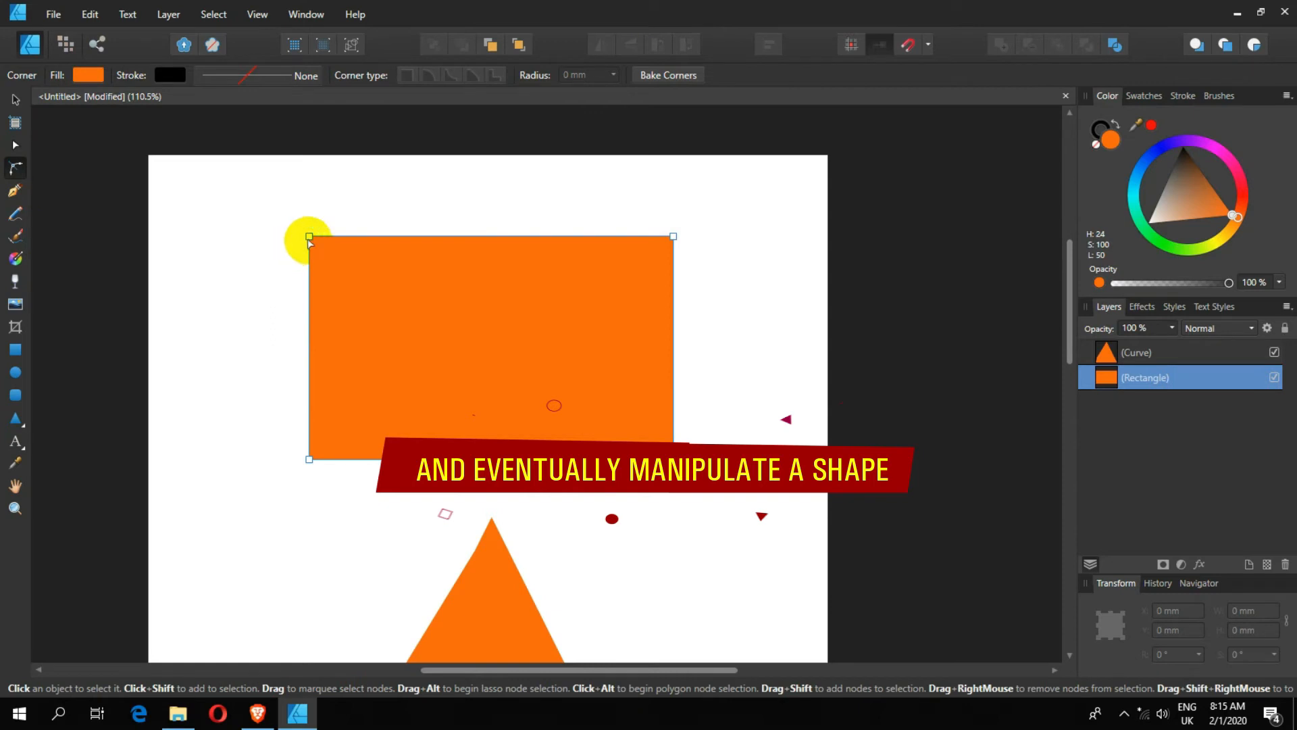
{"action": "left_click", "coordinate": [310, 237]}
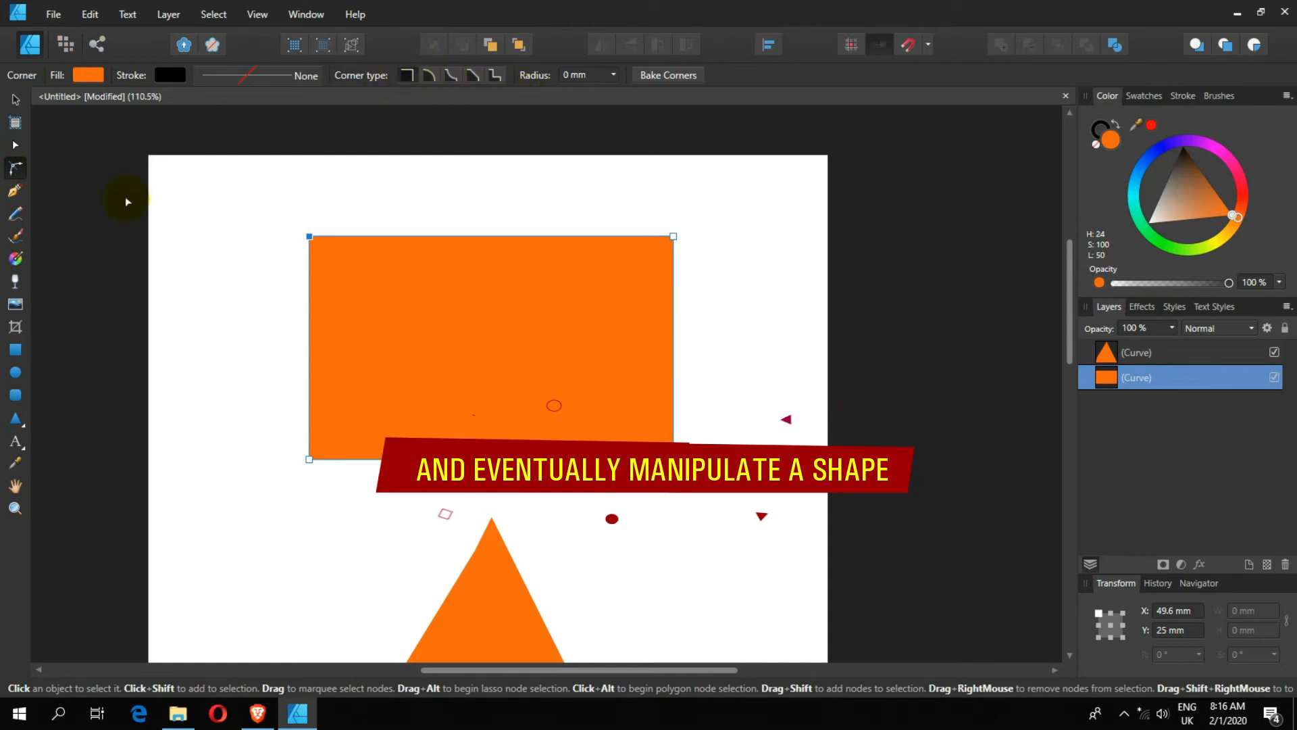
{"action": "left_click", "coordinate": [15, 144]}
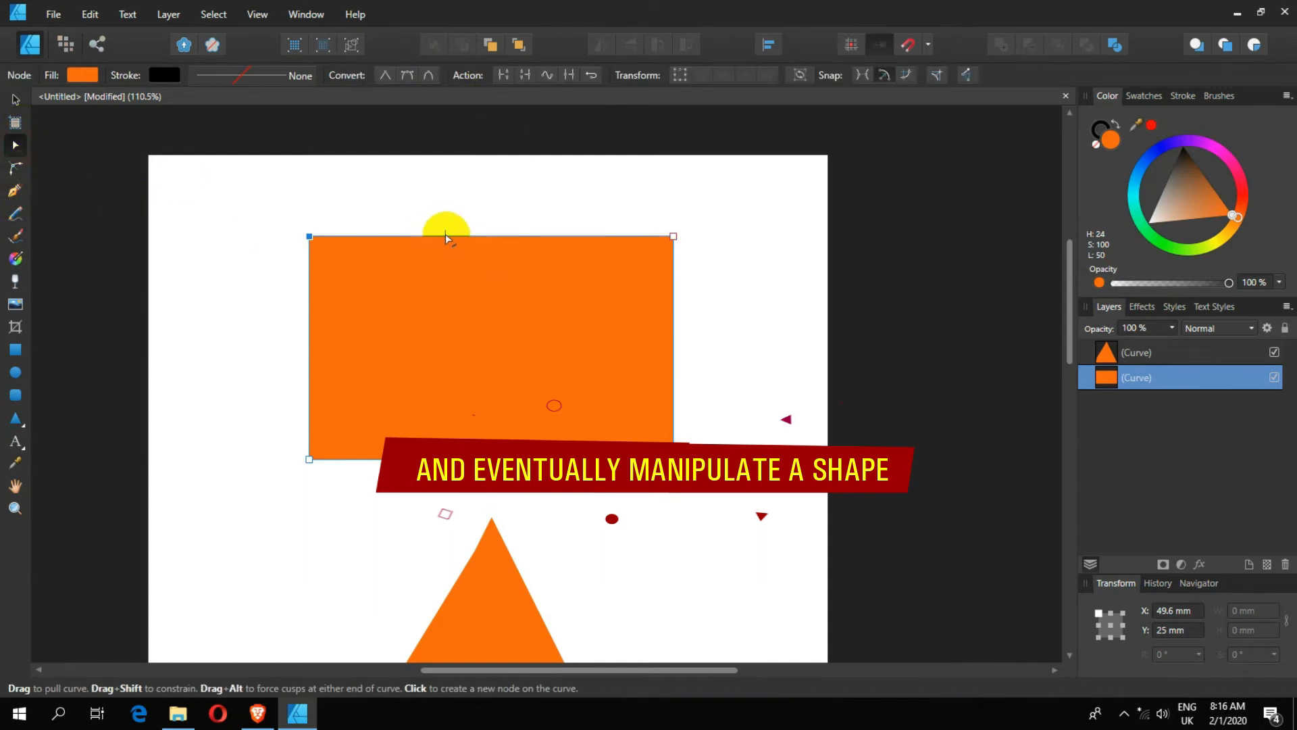
{"action": "left_click", "coordinate": [476, 237]}
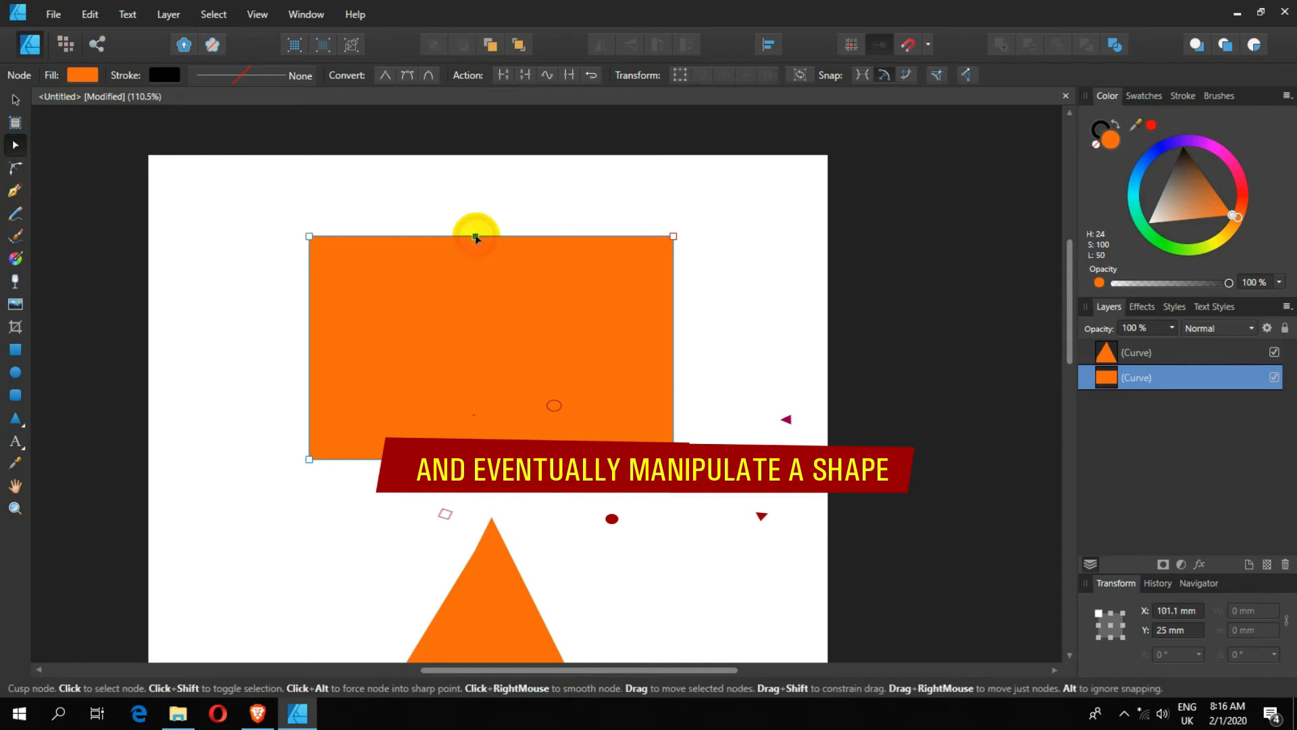
{"action": "left_click_drag", "start_coordinate": [476, 237], "coordinate": [492, 178]}
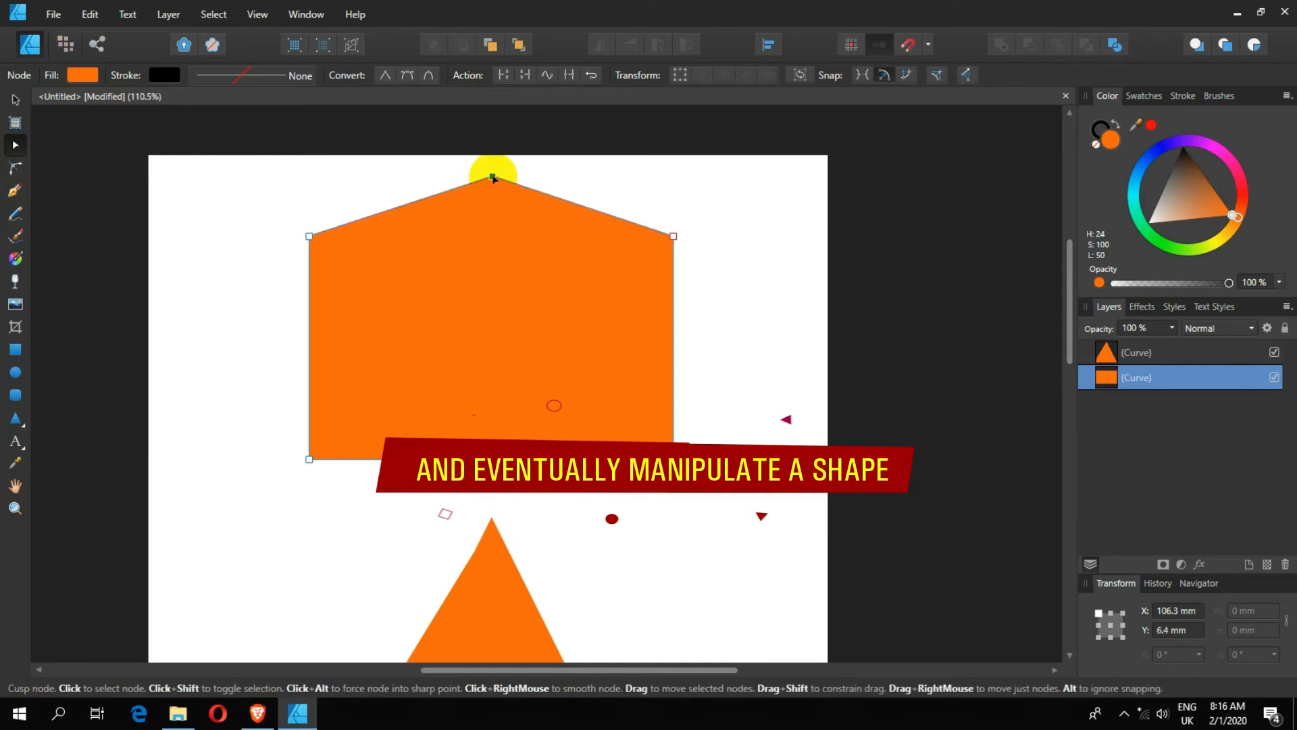
- Convert the raised node to smooth, lengthen both of its handles horizontally to round the rectangle's top, and deselect the shape
{"action": "left_click", "coordinate": [409, 76]}
{"action": "left_click_drag", "start_coordinate": [564, 179], "coordinate": [633, 187]}
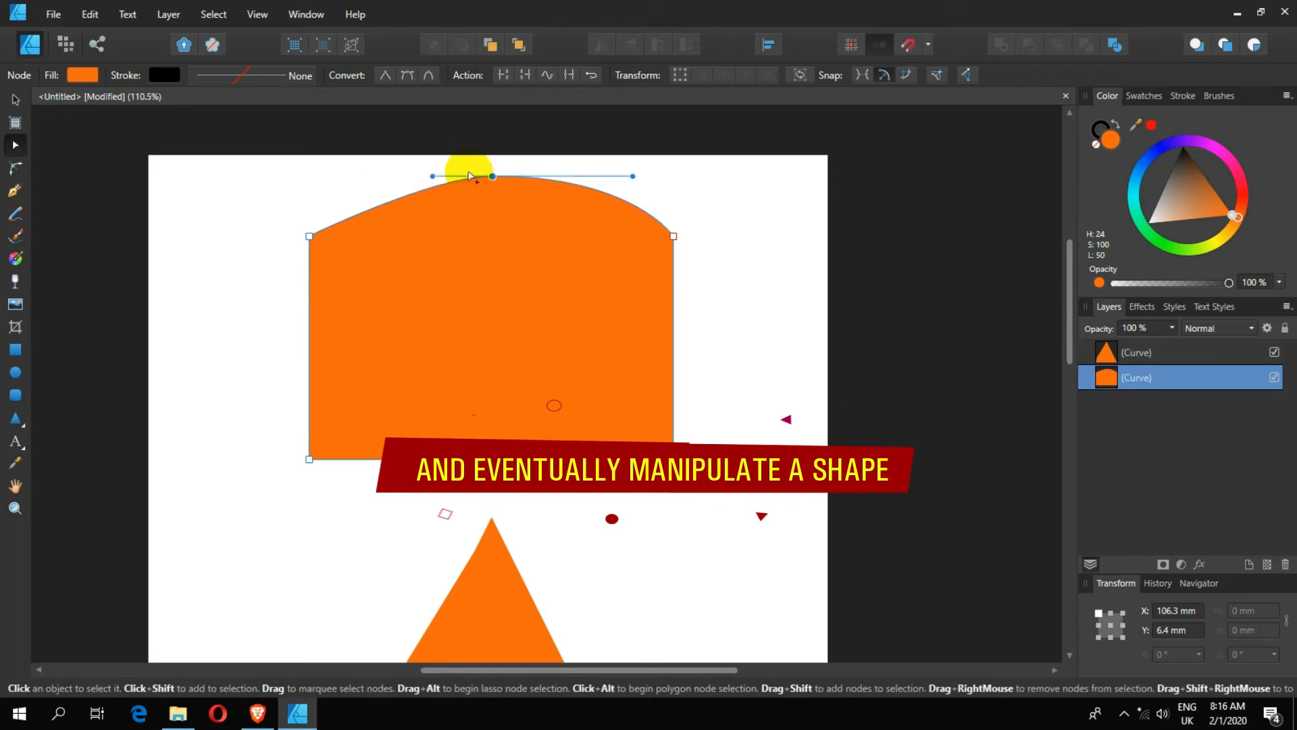
{"action": "left_click_drag", "start_coordinate": [433, 179], "coordinate": [359, 185]}
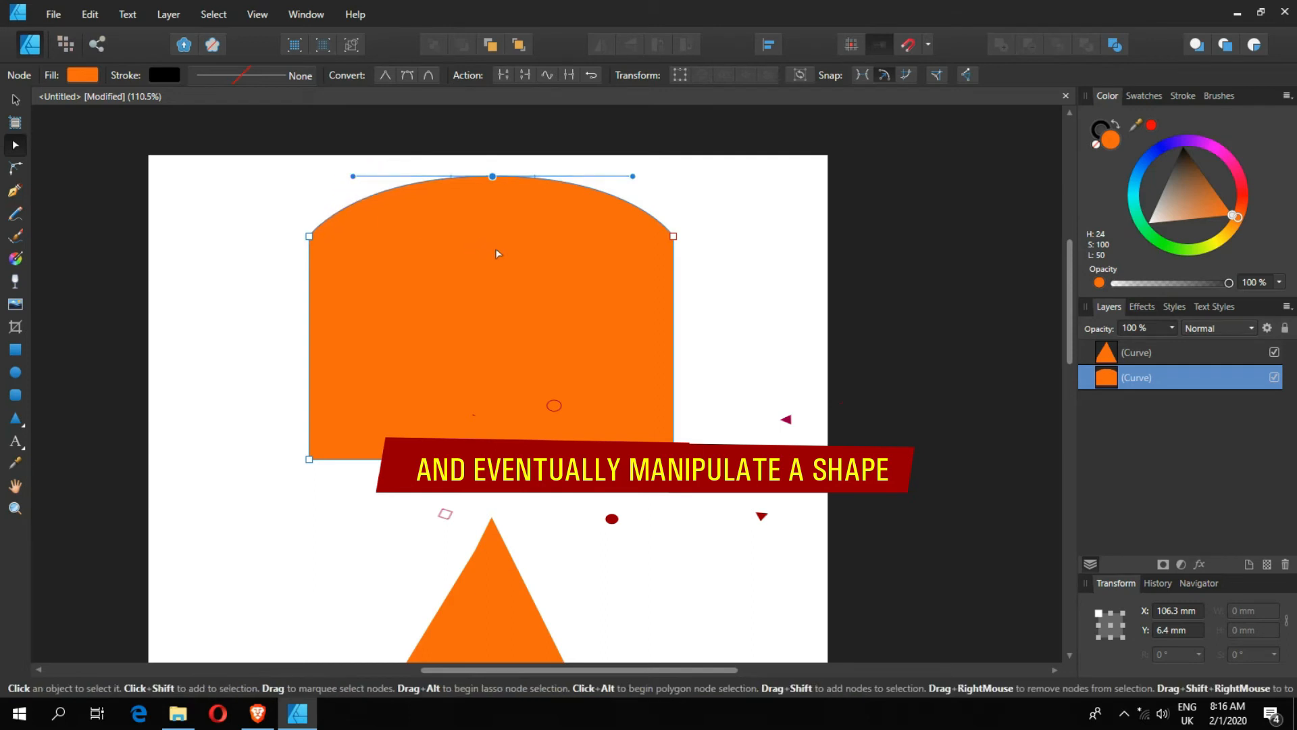
{"action": "left_click", "coordinate": [15, 102]}
{"action": "left_click", "coordinate": [779, 320]}
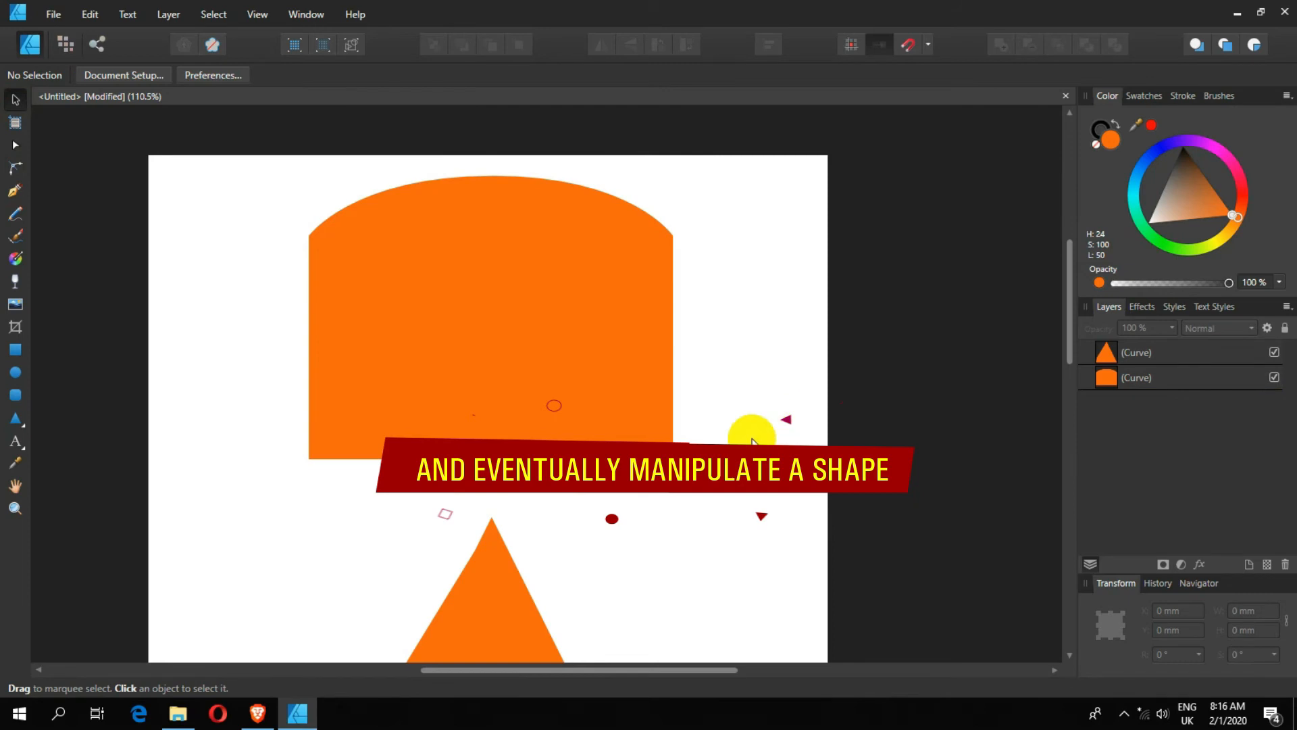
- Draw a cog about 64 mm wide beside the triangle, below the rectangle, and fill it with blue
{"action": "left_click_drag", "start_coordinate": [681, 509], "coordinate": [660, 550]}
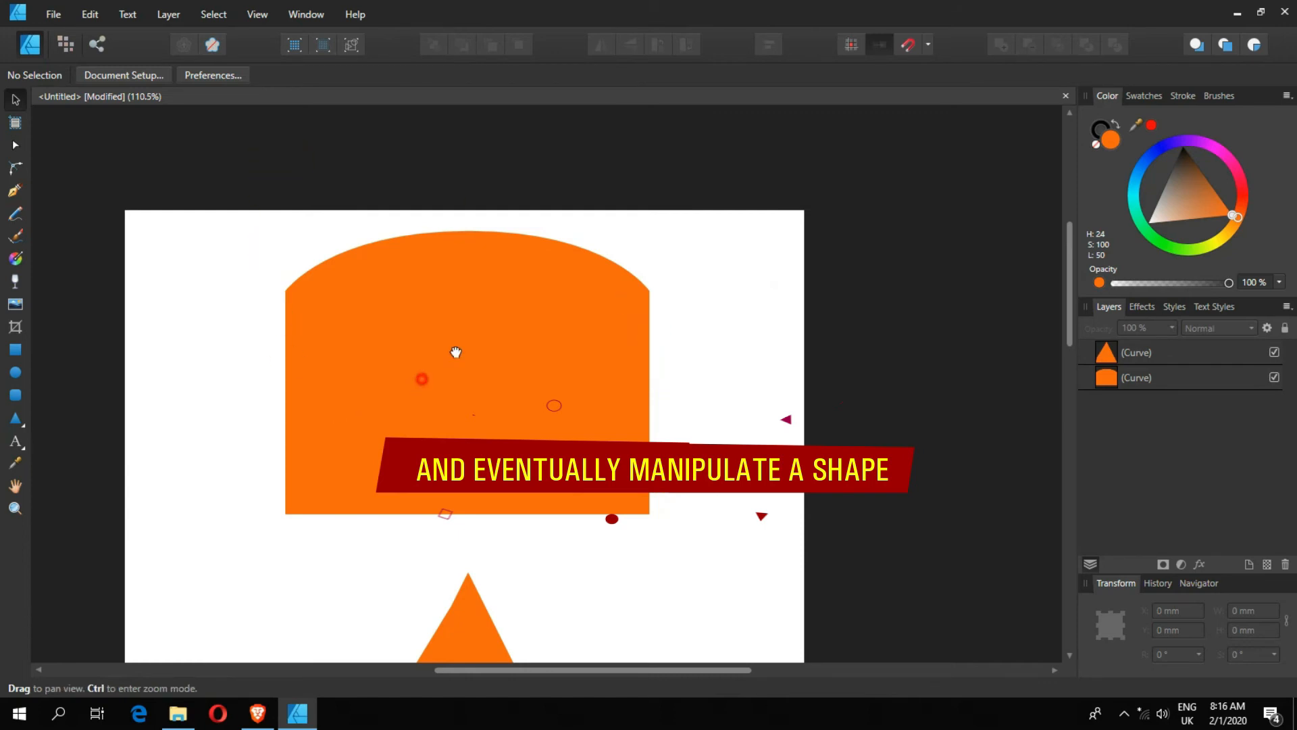
{"action": "left_click_drag", "start_coordinate": [414, 384], "coordinate": [448, 303]}
{"action": "left_click_drag", "start_coordinate": [492, 507], "coordinate": [419, 414]}
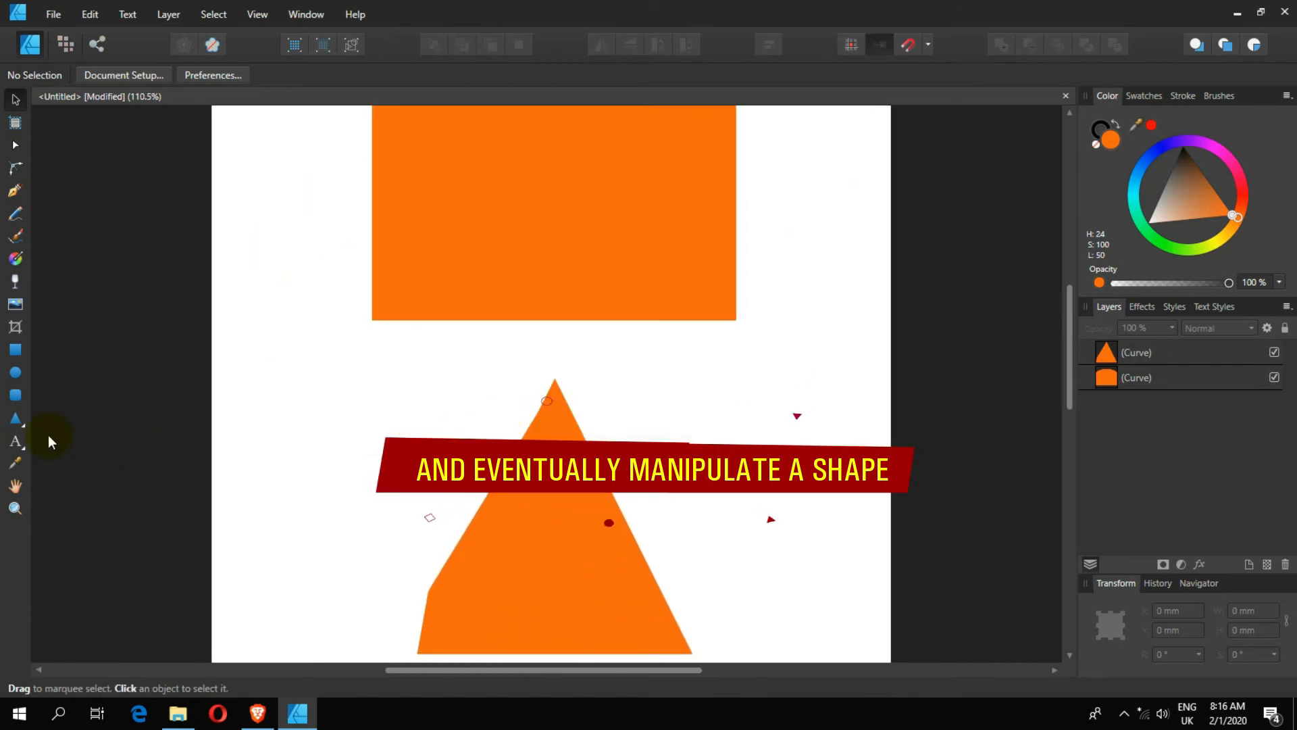
{"action": "left_click", "coordinate": [15, 431]}
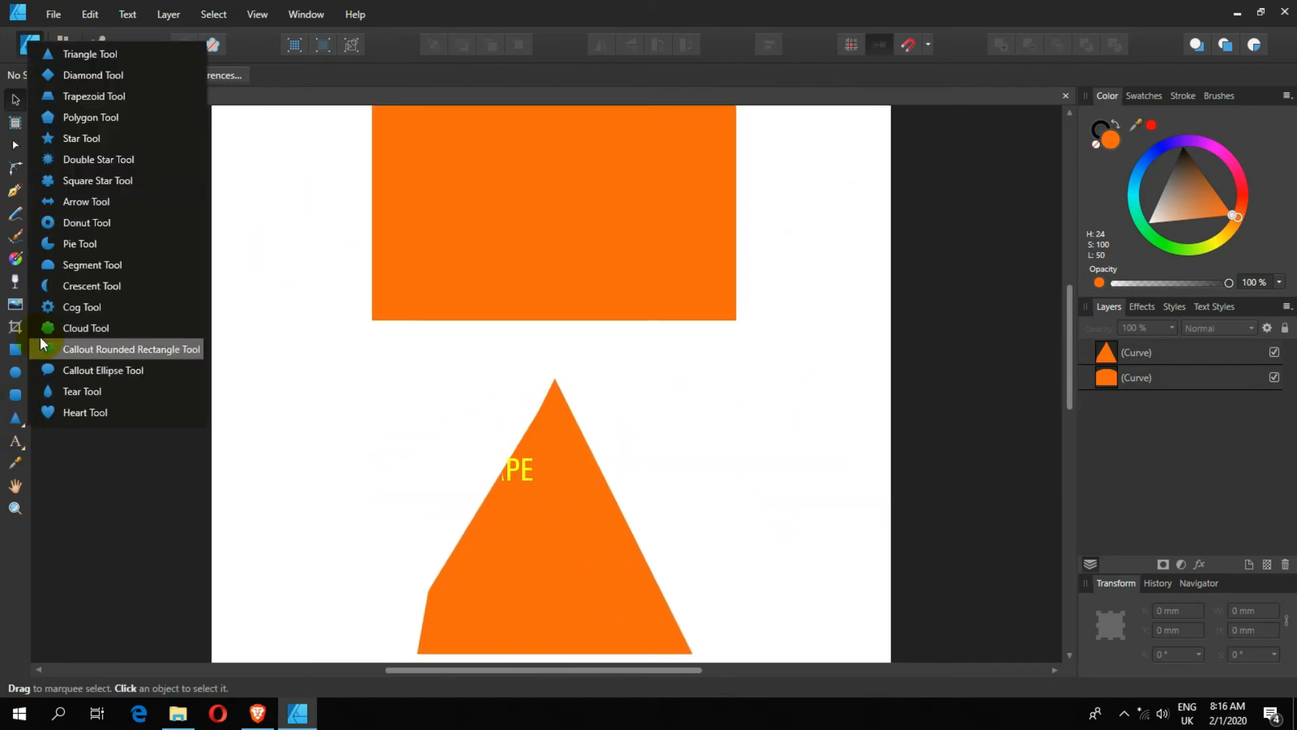
{"action": "left_click", "coordinate": [64, 306]}
{"action": "left_click_drag", "start_coordinate": [252, 337], "coordinate": [427, 577]}
{"action": "left_click", "coordinate": [1146, 163]}
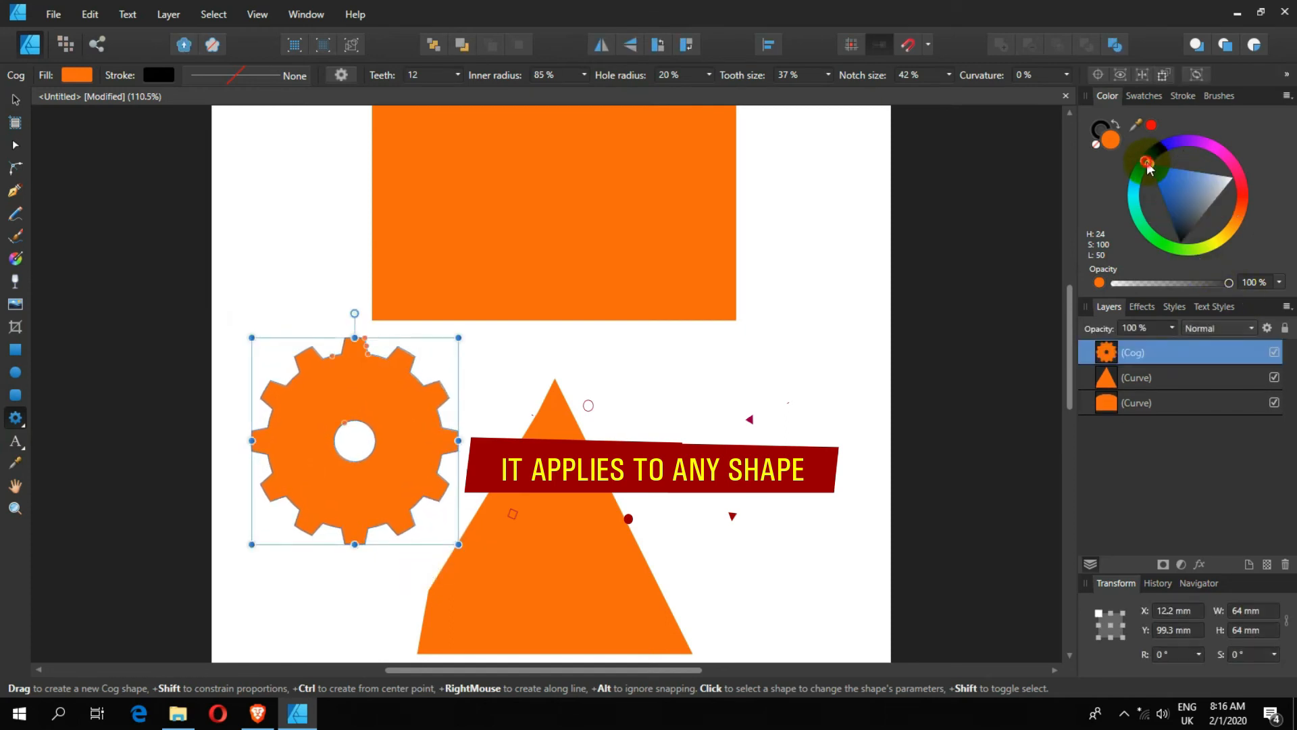
- Move the triangle to the right, away from the cog, and shift the cog to about X 25.4 mm, Y 104.6 mm
{"action": "key", "text": "v"}
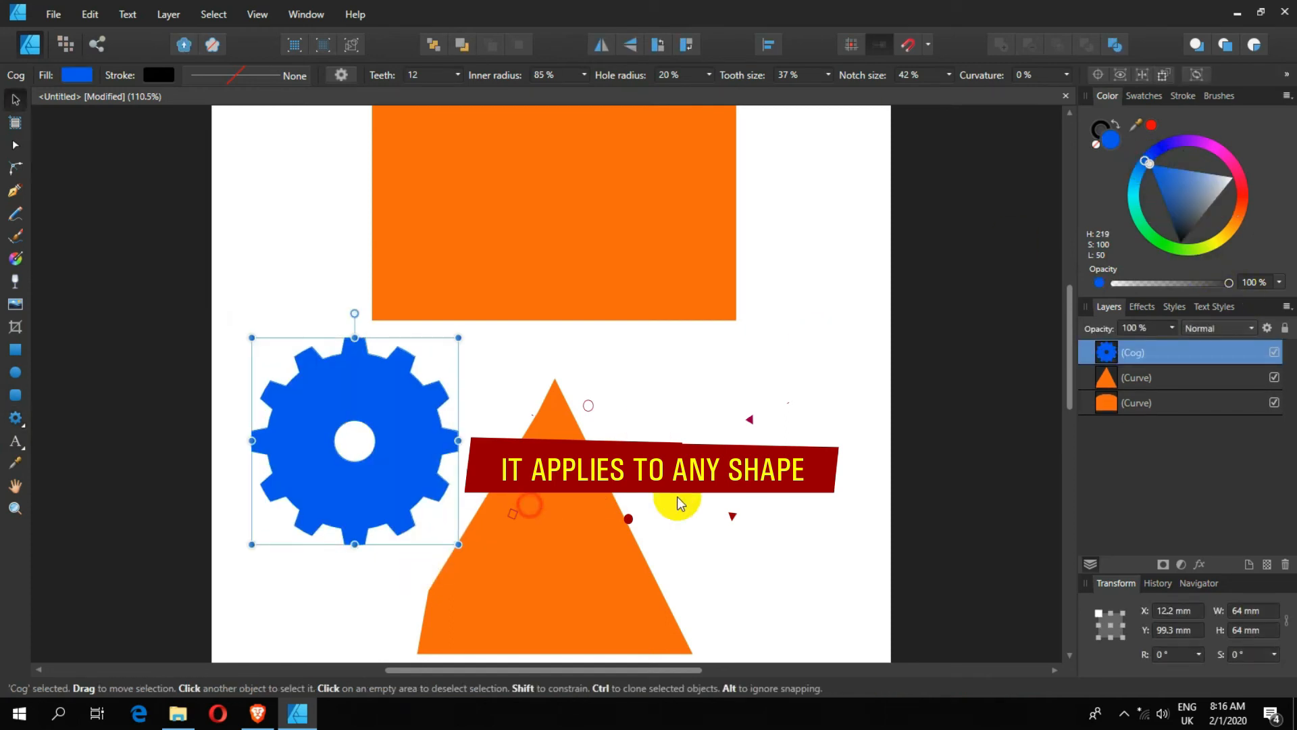
{"action": "left_click_drag", "start_coordinate": [675, 500], "coordinate": [833, 491]}
{"action": "left_click_drag", "start_coordinate": [400, 431], "coordinate": [440, 449]}
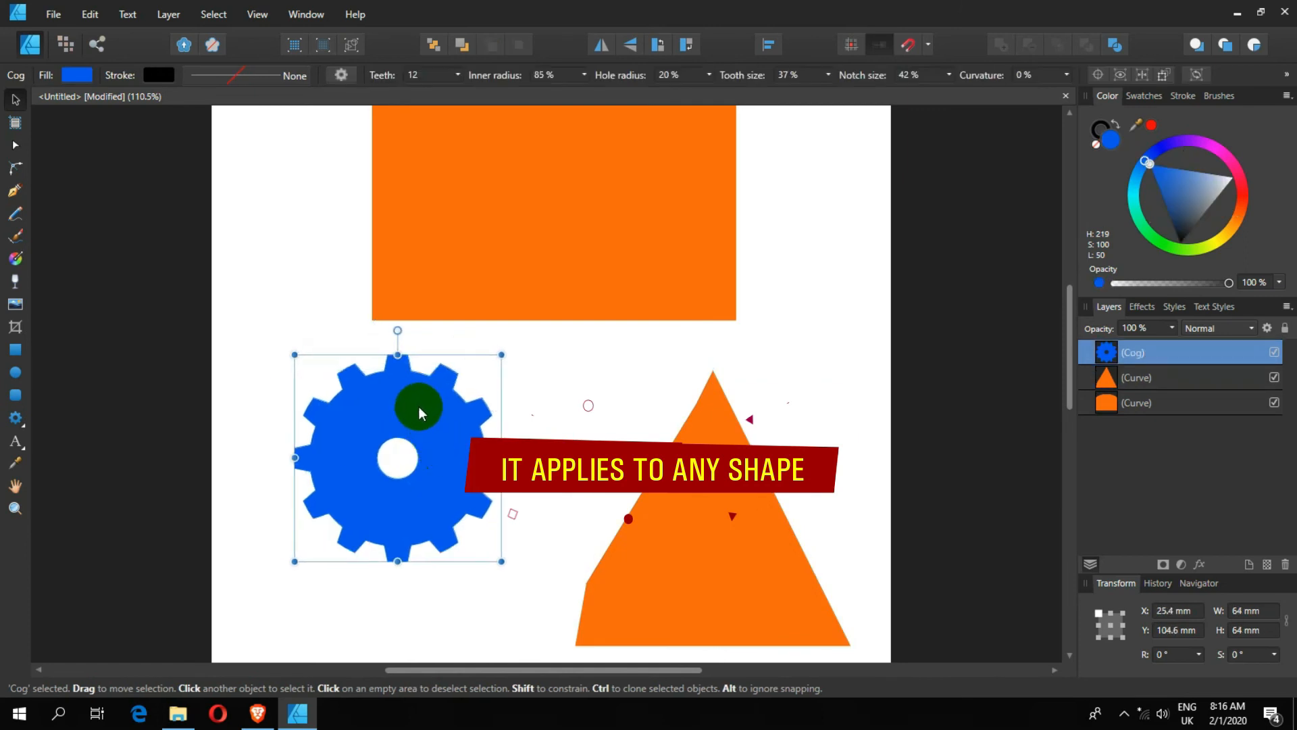
- Turn the blue cog into editable curves by selecting the left corner node of its top tooth with the Corner Tool
{"action": "scroll", "coordinate": [415, 404], "scroll_direction": "up", "scroll_amount": 2}
{"action": "scroll", "coordinate": [399, 446], "scroll_direction": "up", "scroll_amount": 2}
{"action": "left_click", "coordinate": [389, 460]}
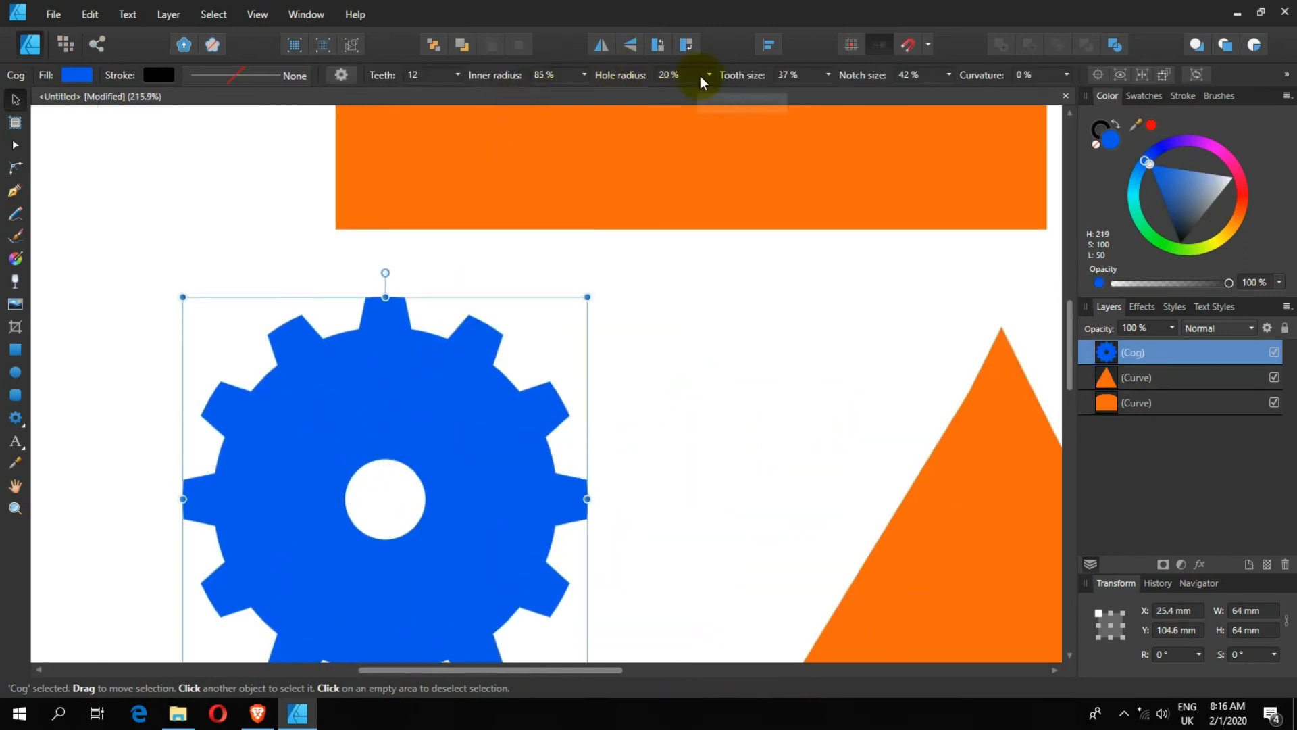
{"action": "left_click", "coordinate": [15, 144]}
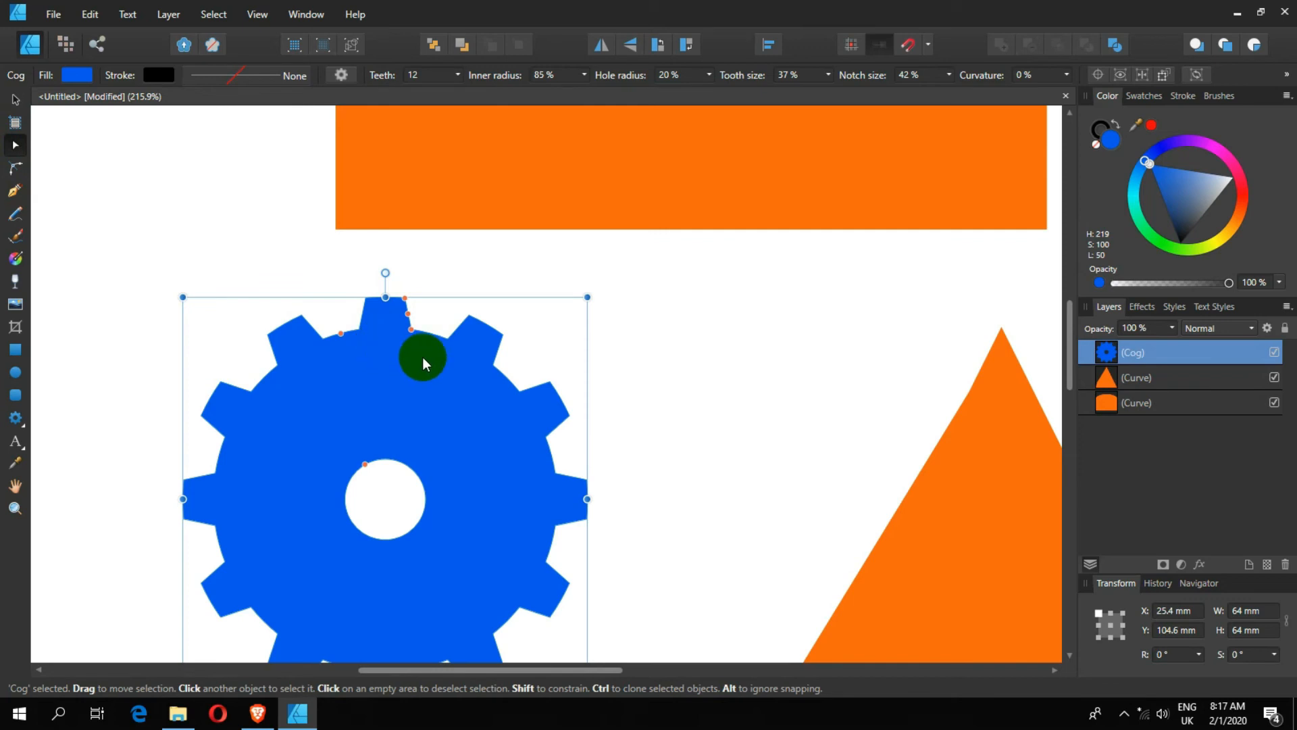
{"action": "left_click", "coordinate": [15, 168]}
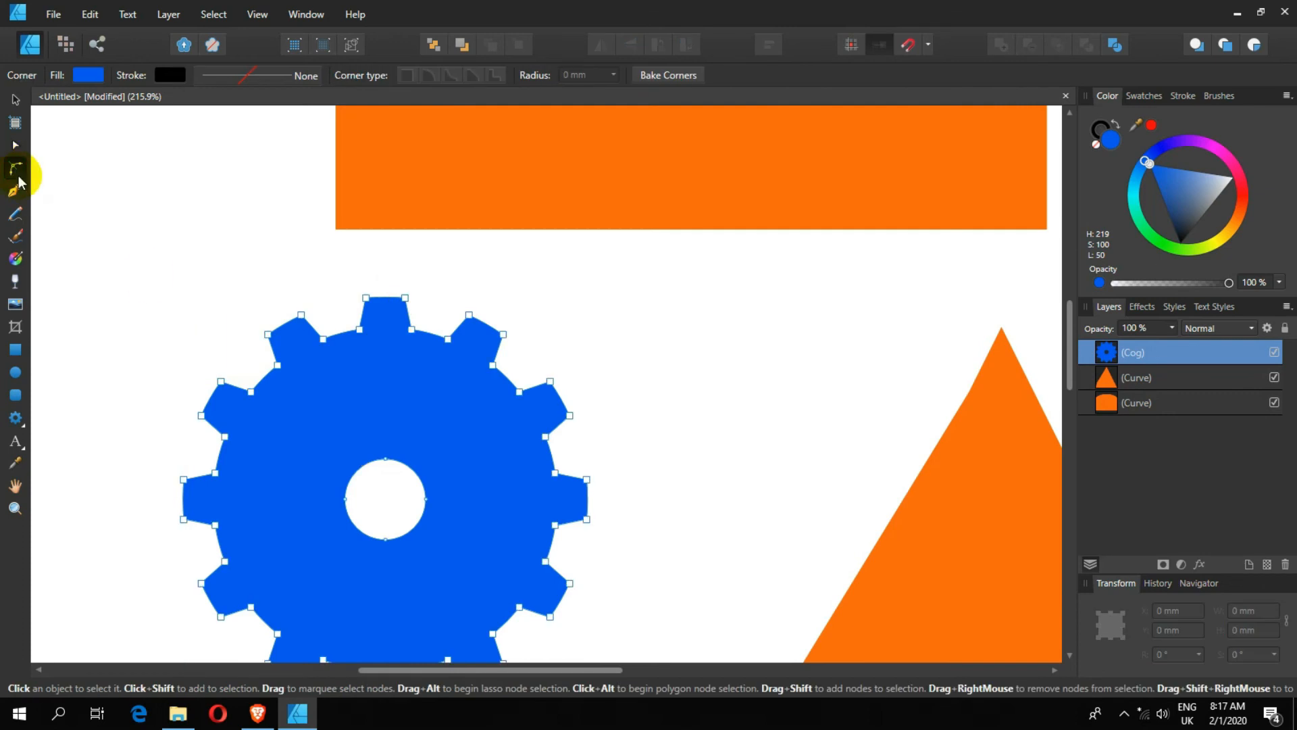
{"action": "left_click_drag", "start_coordinate": [373, 306], "coordinate": [365, 300]}
{"action": "left_click", "coordinate": [365, 301]}
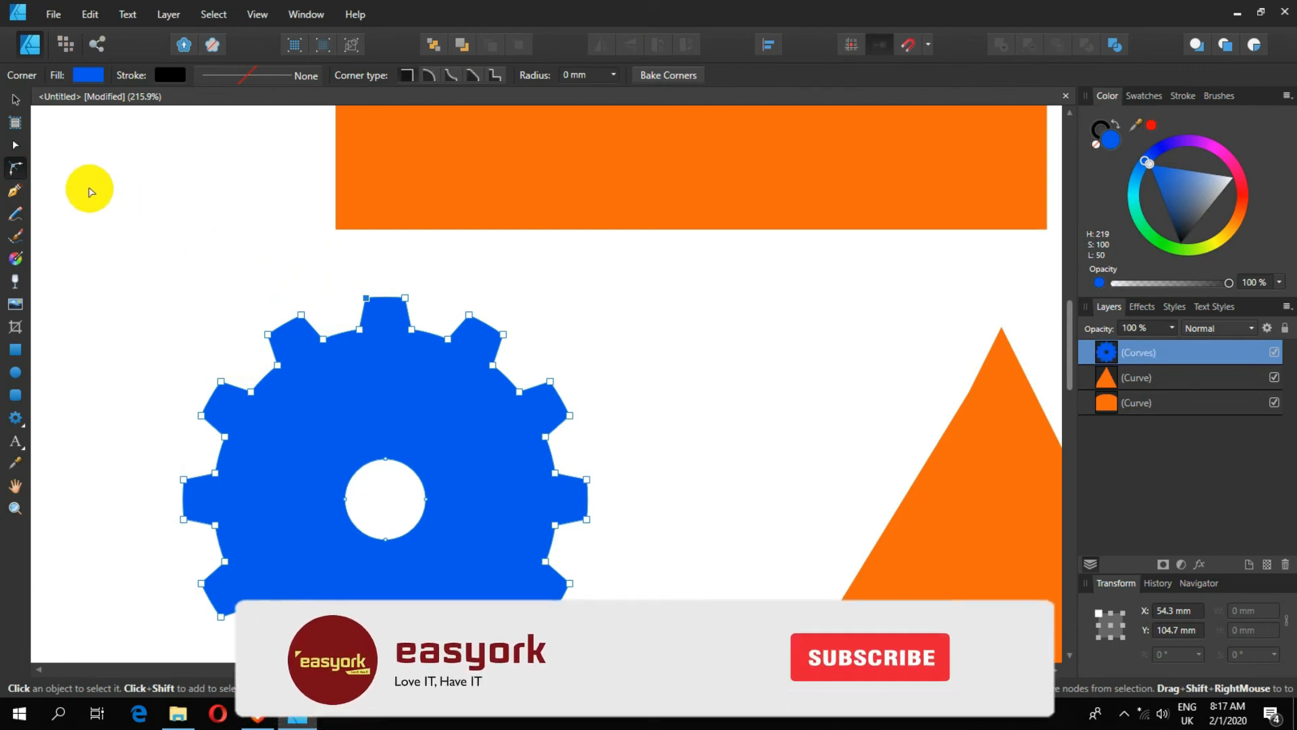
- Try reshaping the tooth right of the cog's top tooth by pulling its outer-left node upward with the Node Tool, and undo the move
{"action": "left_click", "coordinate": [30, 153]}
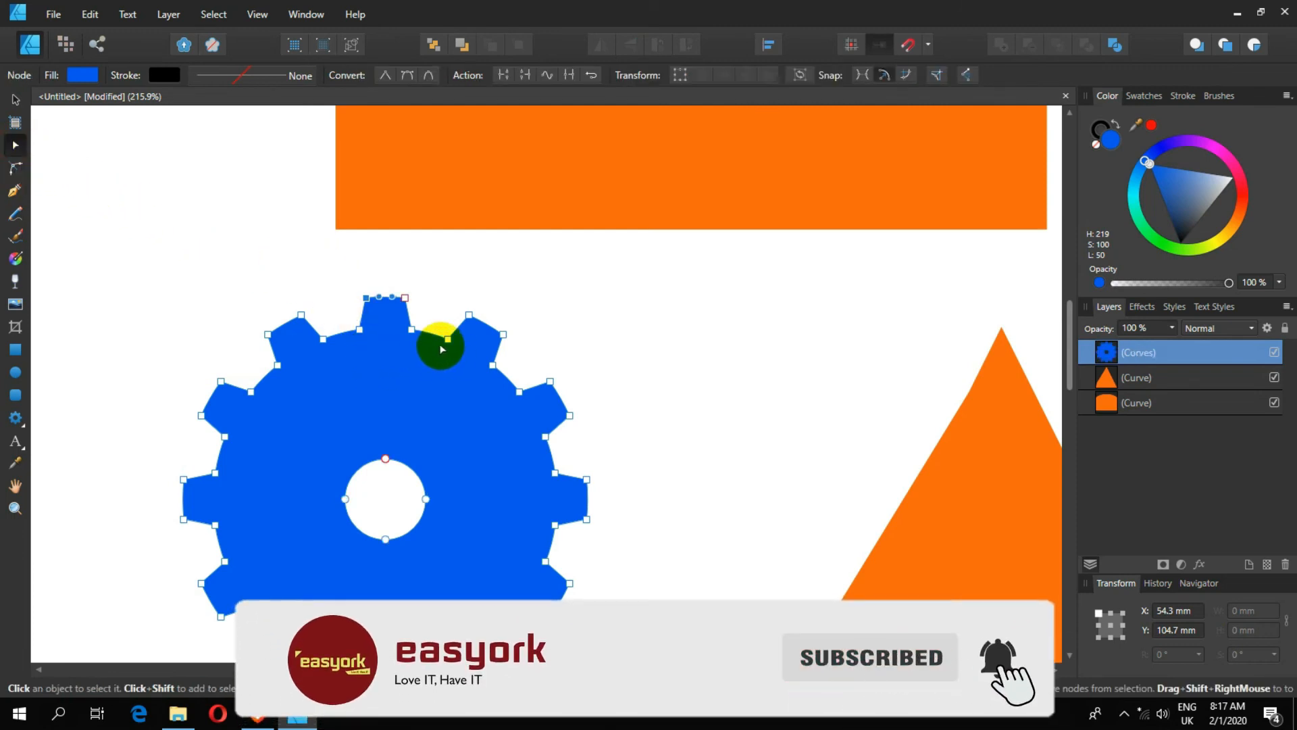
{"action": "left_click_drag", "start_coordinate": [464, 322], "coordinate": [453, 294]}
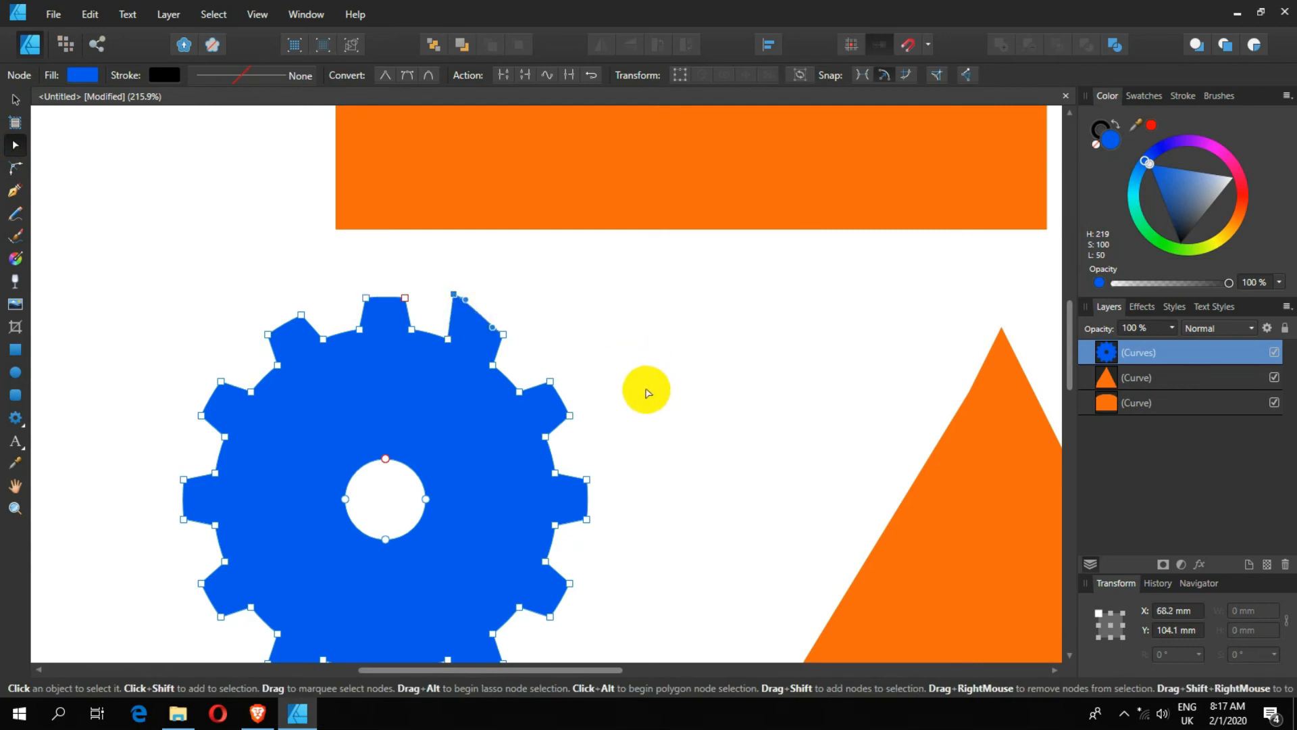
{"action": "key", "text": "ctrl+z"}
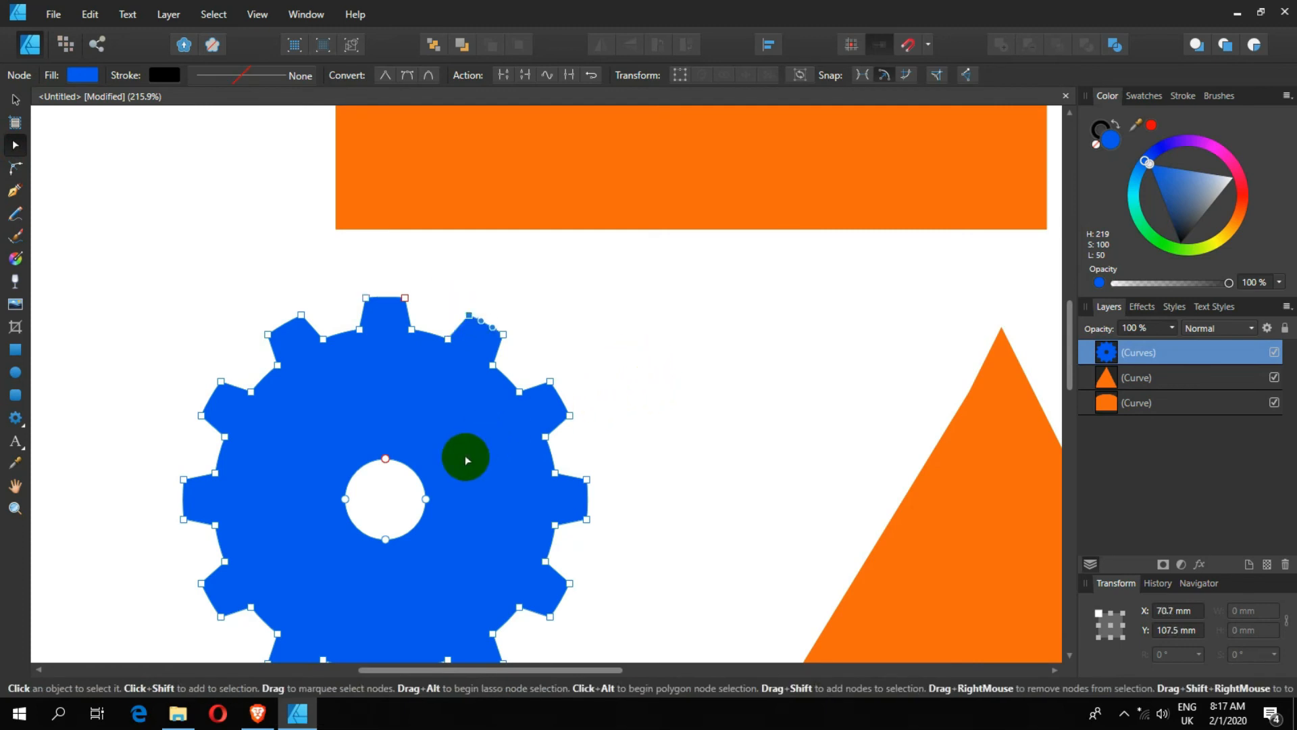
{"action": "left_click", "coordinate": [386, 459]}
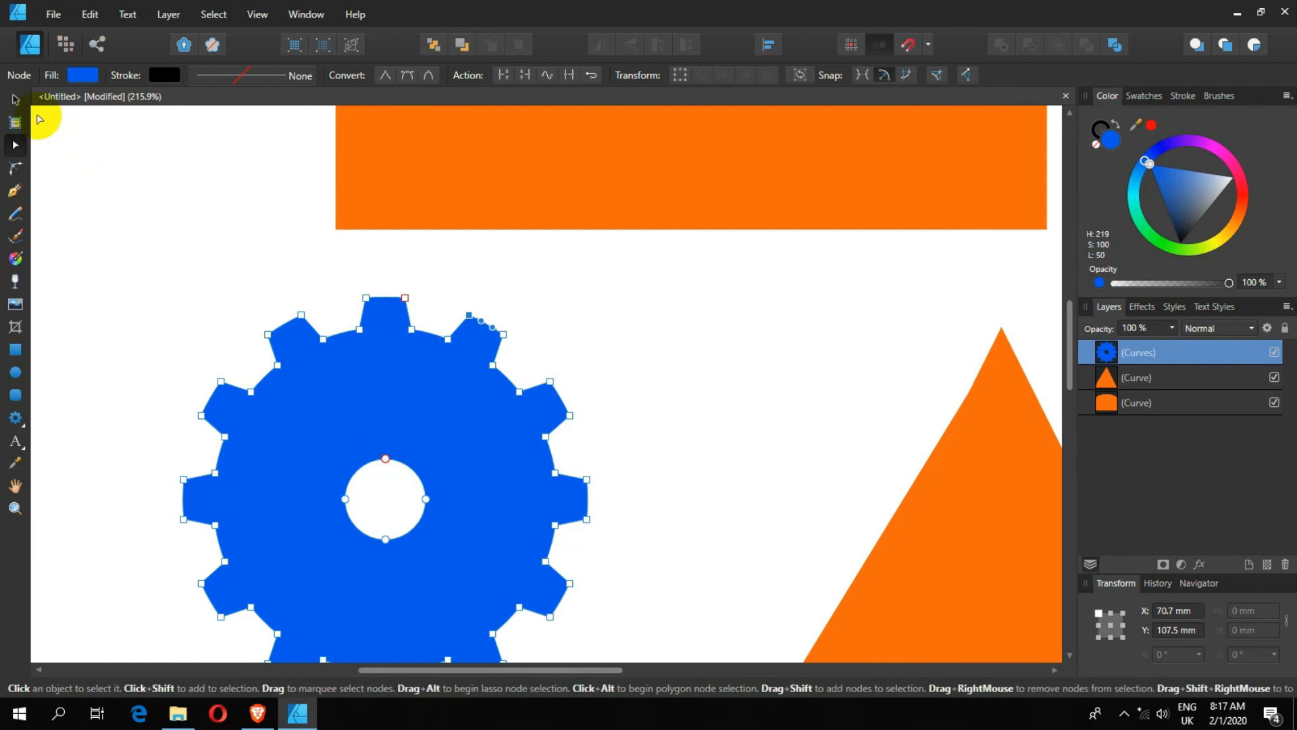
- Examine the nodes of the whole converted cog with the Node Tool, and leave the cog deselected
{"action": "left_click", "coordinate": [14, 100]}
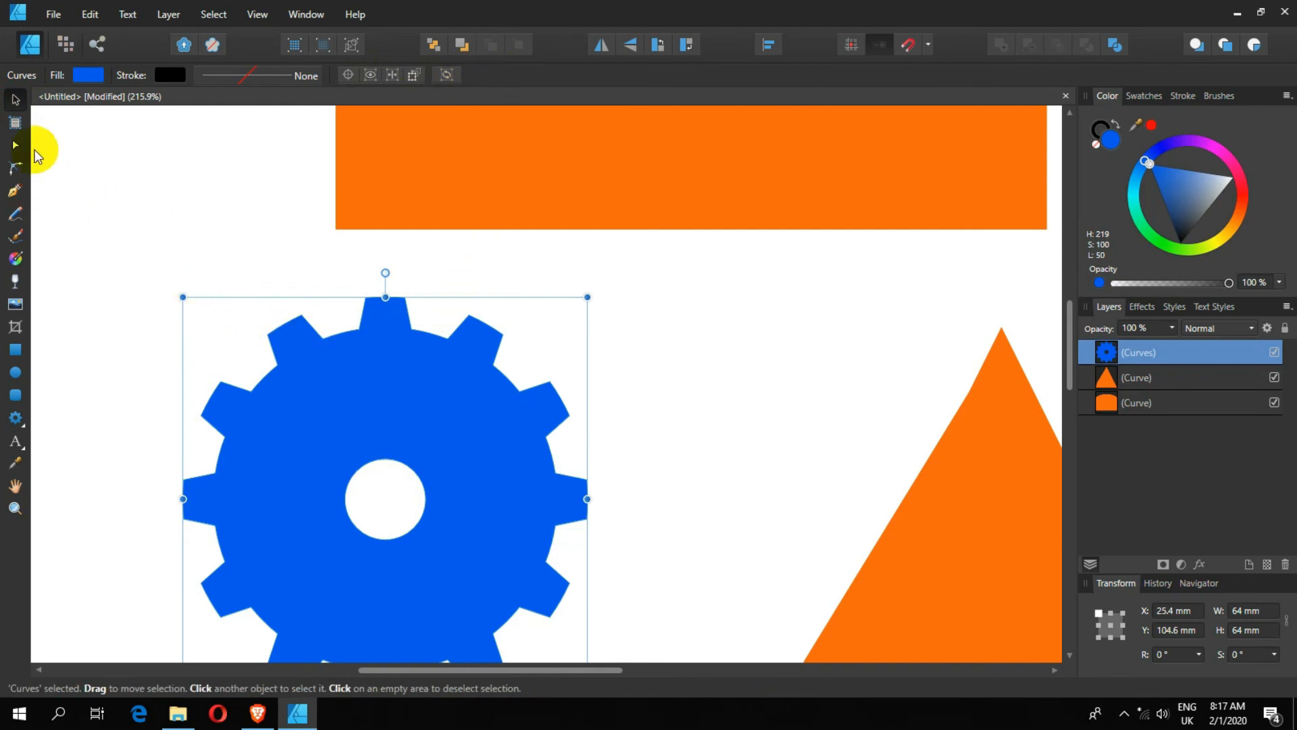
{"action": "left_click", "coordinate": [632, 411]}
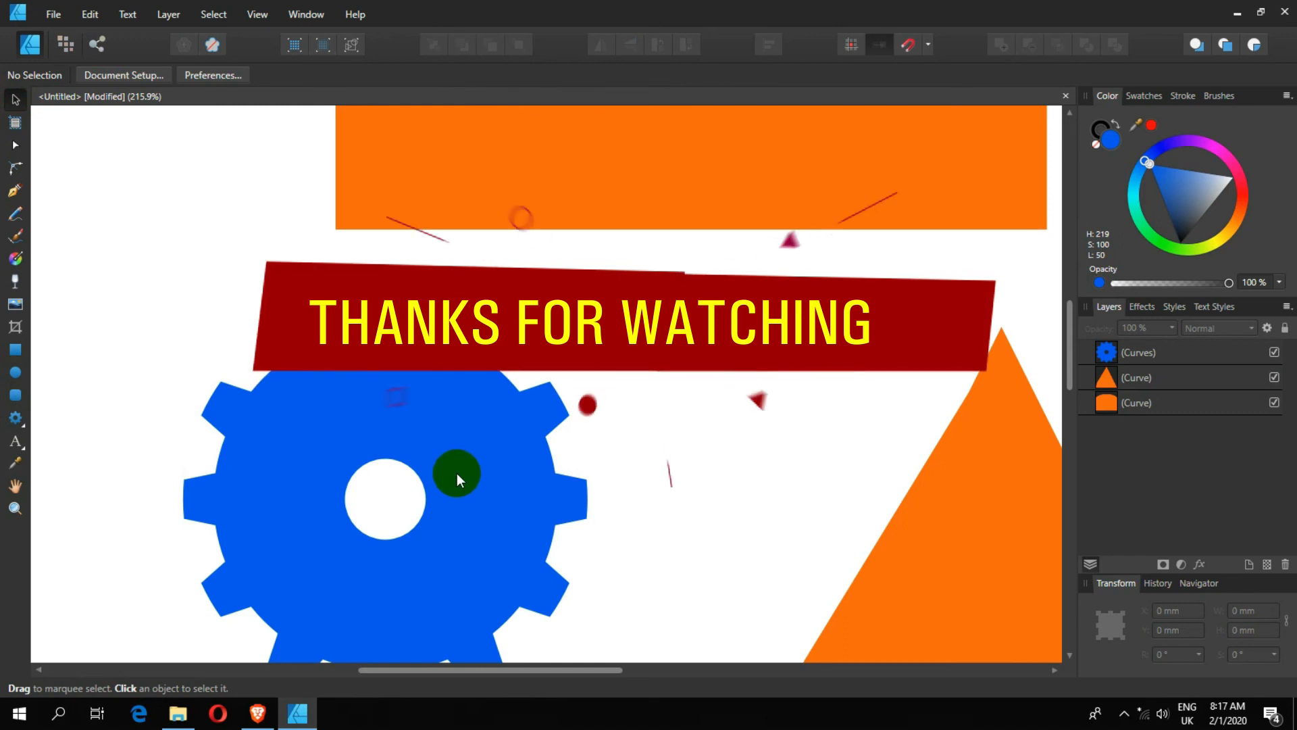
{"action": "scroll", "coordinate": [473, 446], "scroll_direction": "down", "scroll_amount": 3}
{"action": "left_click", "coordinate": [501, 385]}
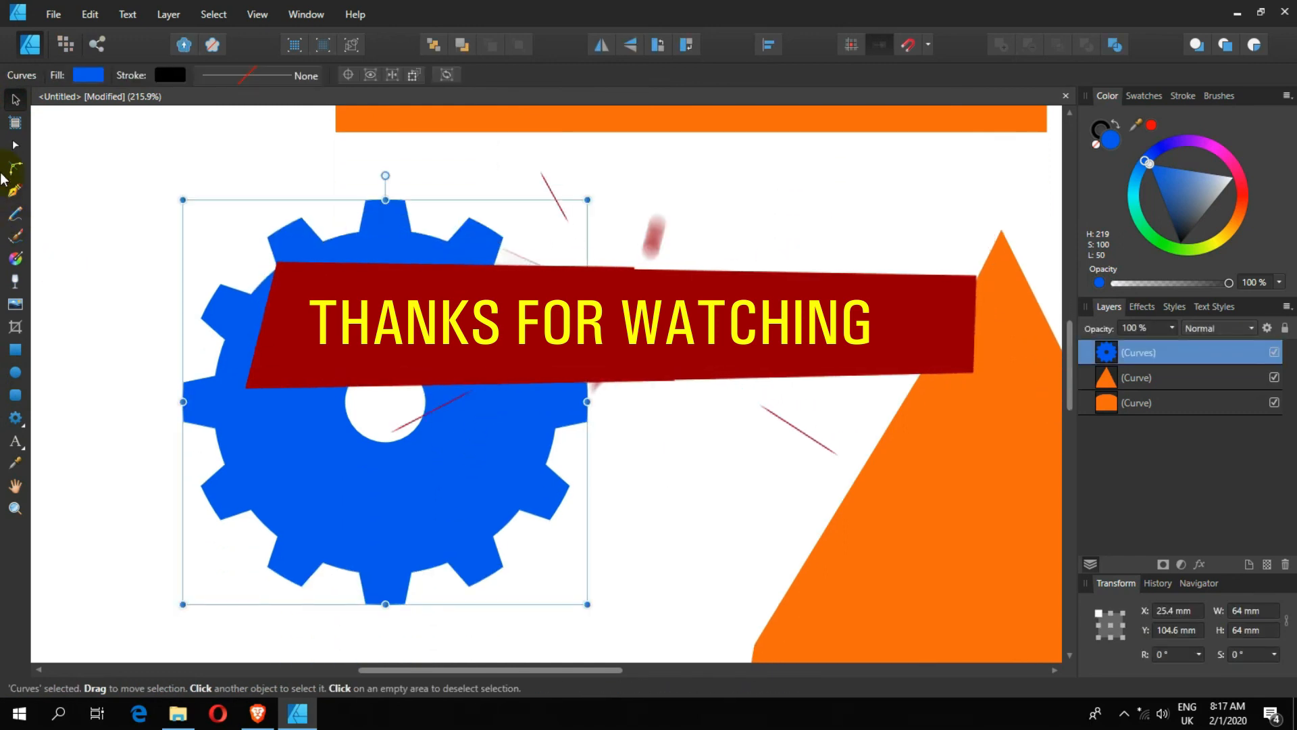
{"action": "left_click", "coordinate": [14, 146]}
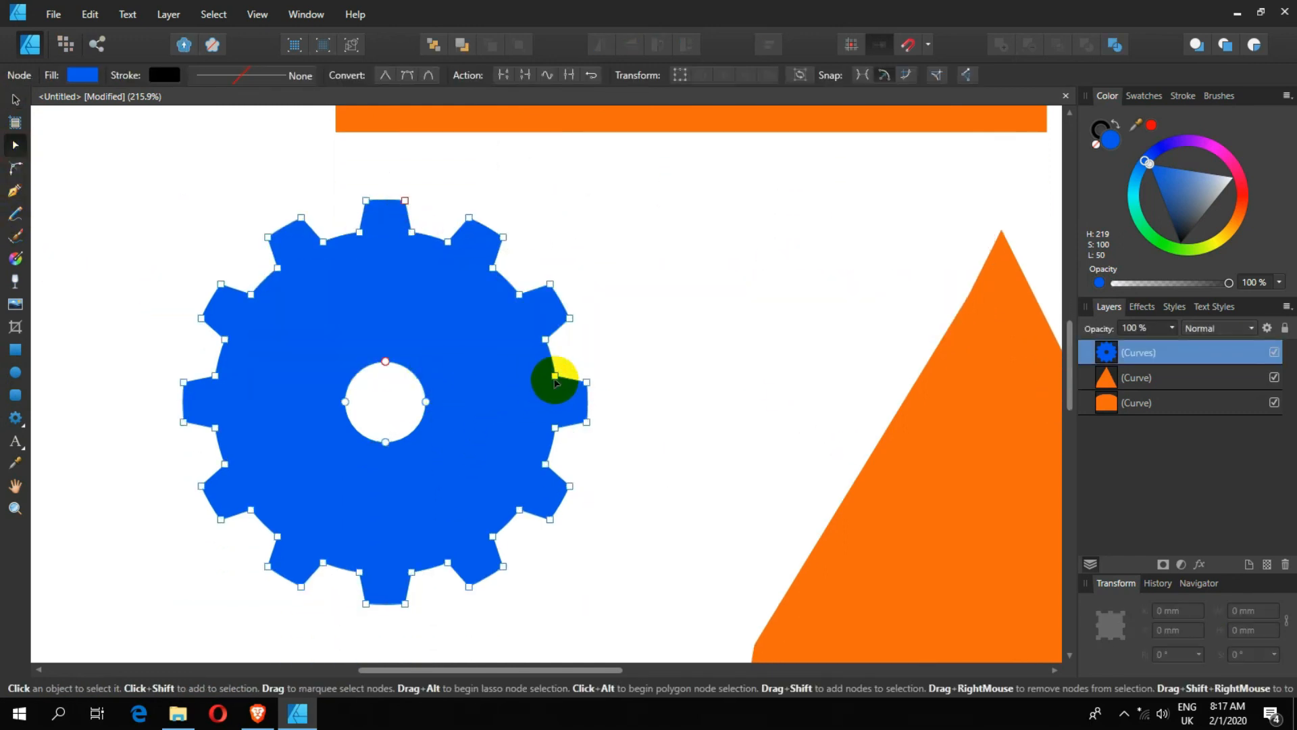
{"action": "key", "text": "v"}
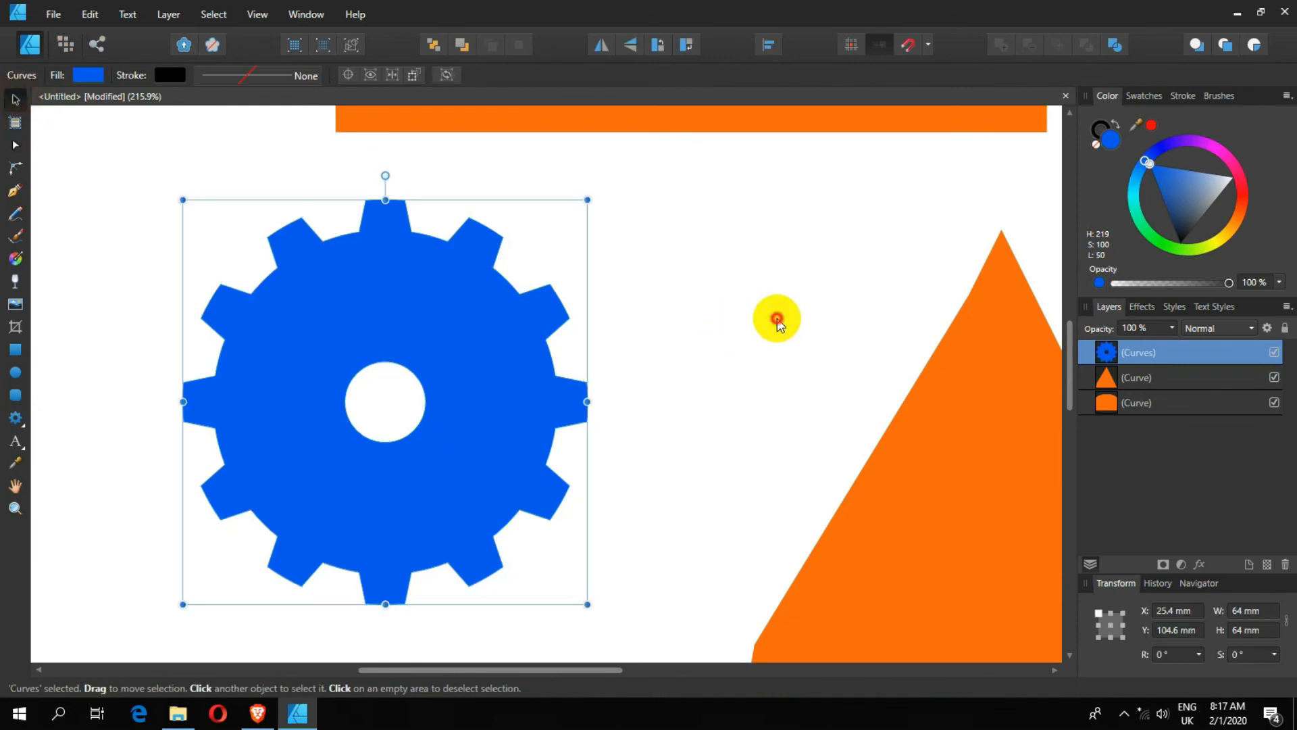
{"action": "left_click", "coordinate": [777, 318]}
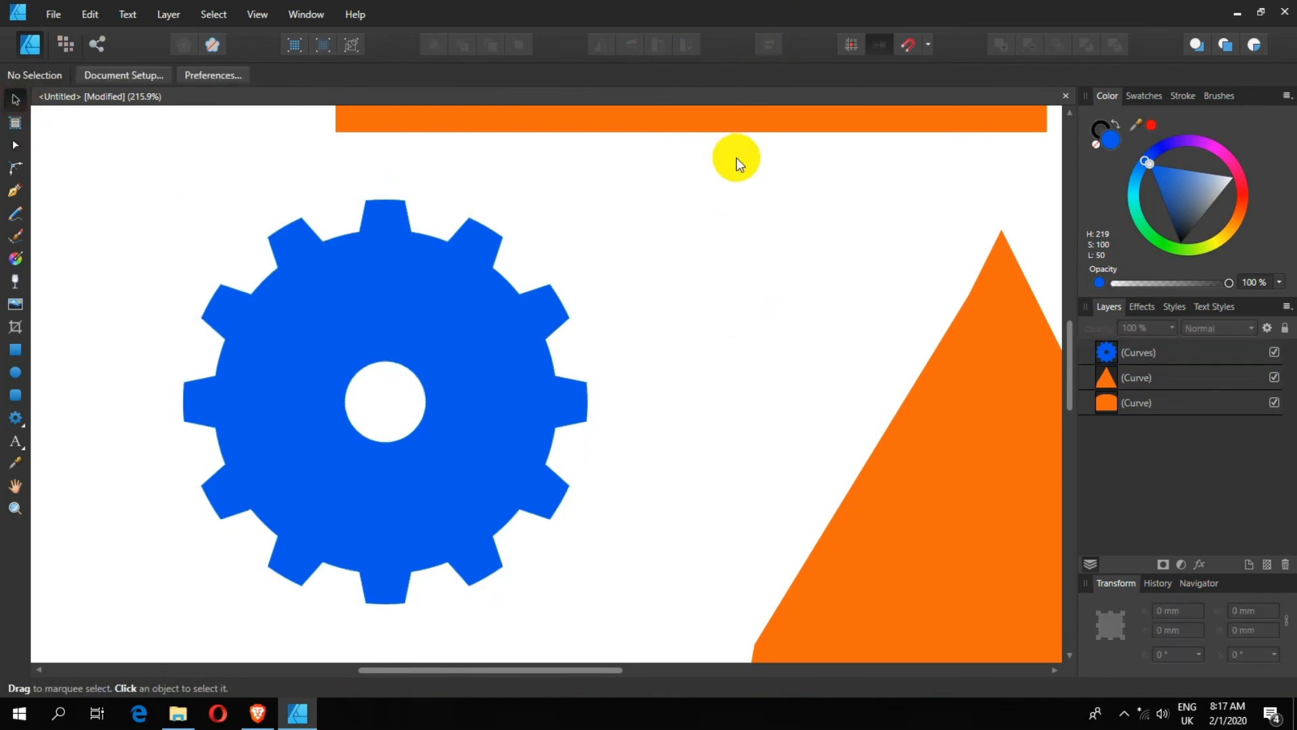